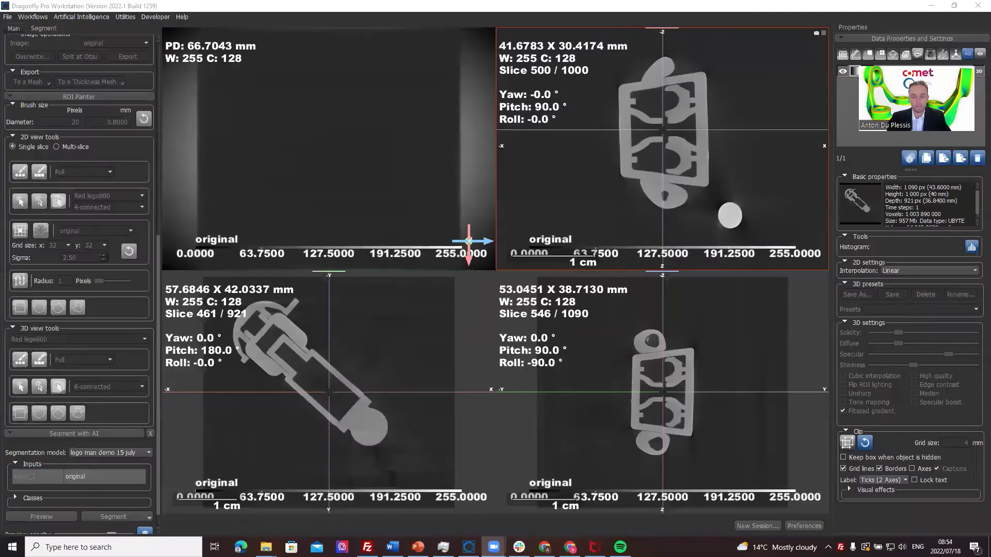
Rotate the 3D rendering of the Lego figure scan, and enlarge slice 500 of the original dataset to examine it
click(561, 167)
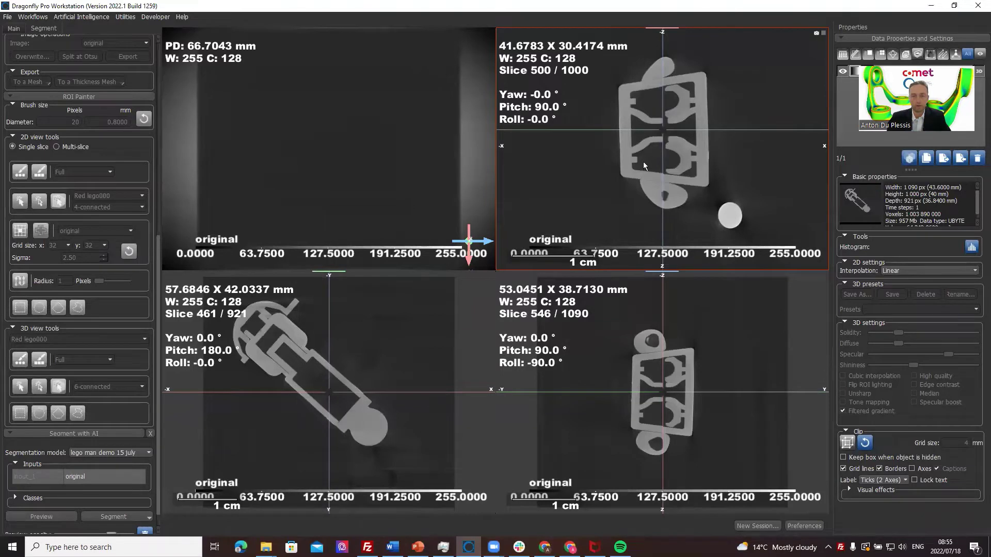
click(212, 61)
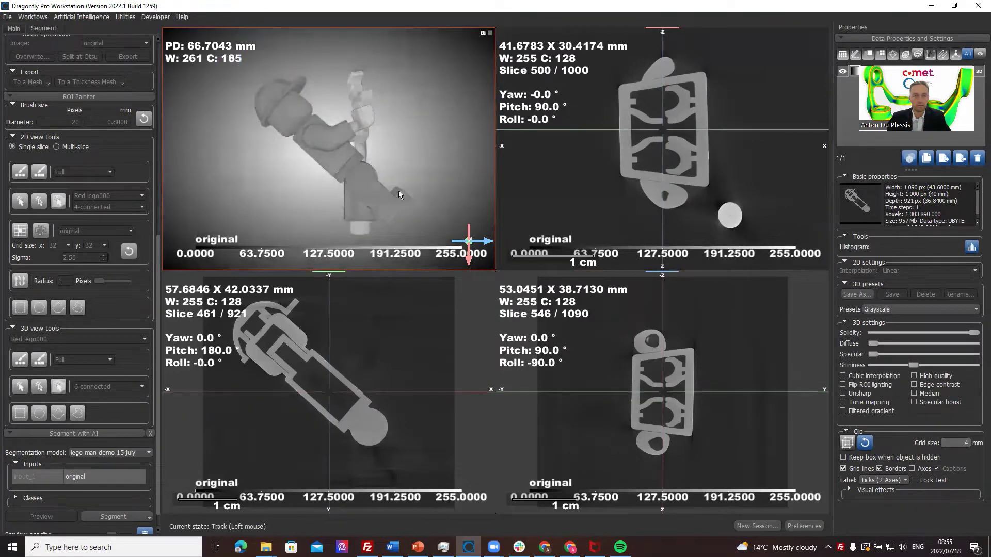
drag(378, 197, 285, 136)
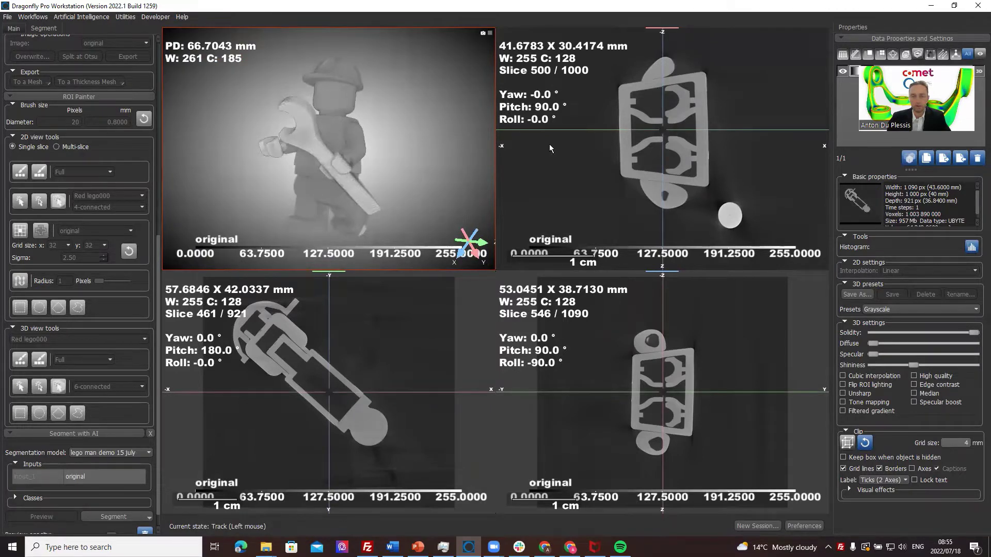
double_click(736, 110)
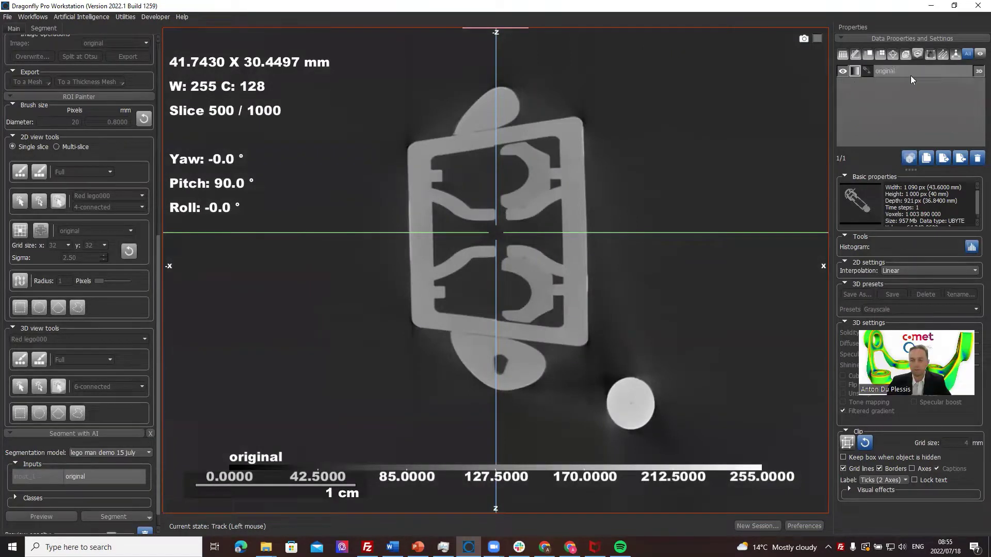
click(918, 67)
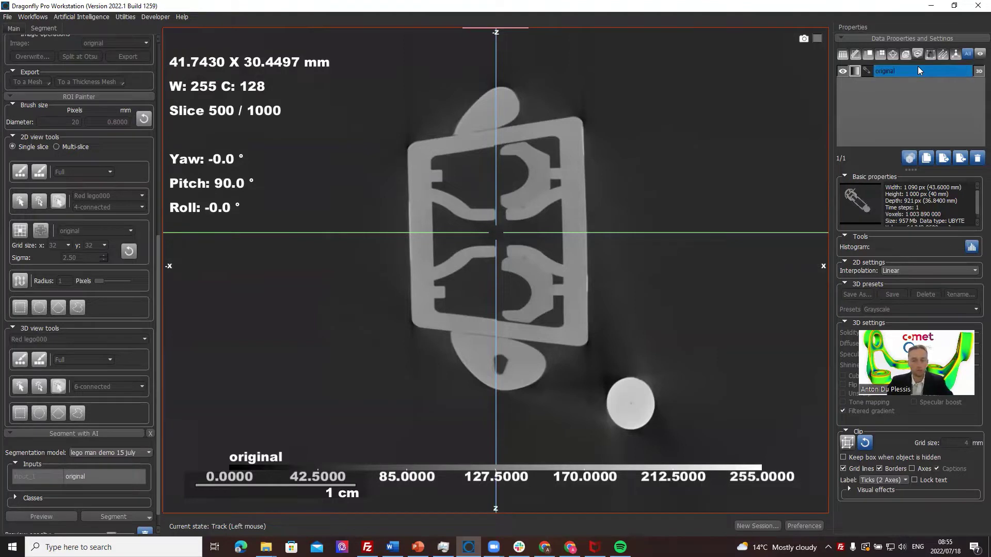
click(771, 209)
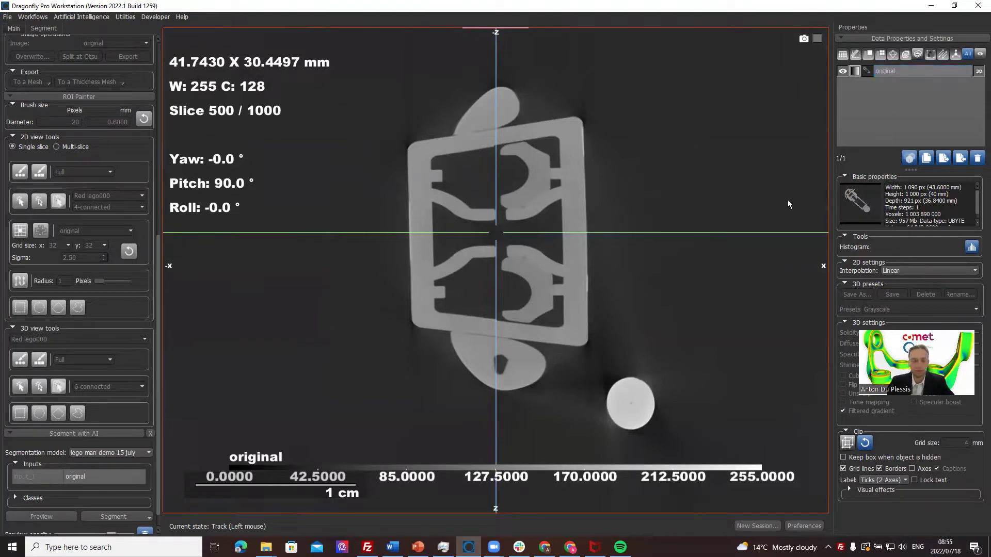
drag(563, 169, 546, 150)
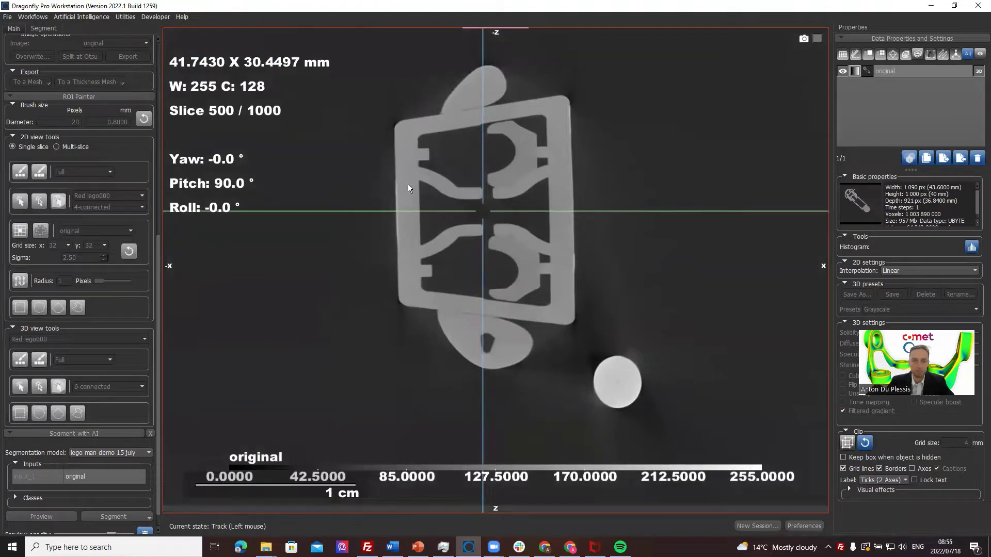
Start the Segmentation Wizard with original as the input image and add a training frame on the displayed slice
click(96, 19)
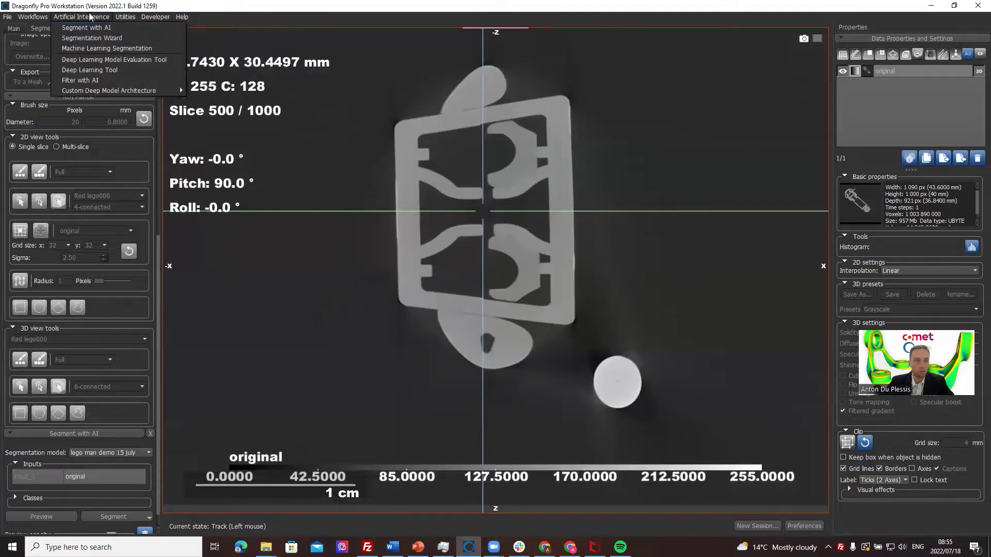
click(107, 38)
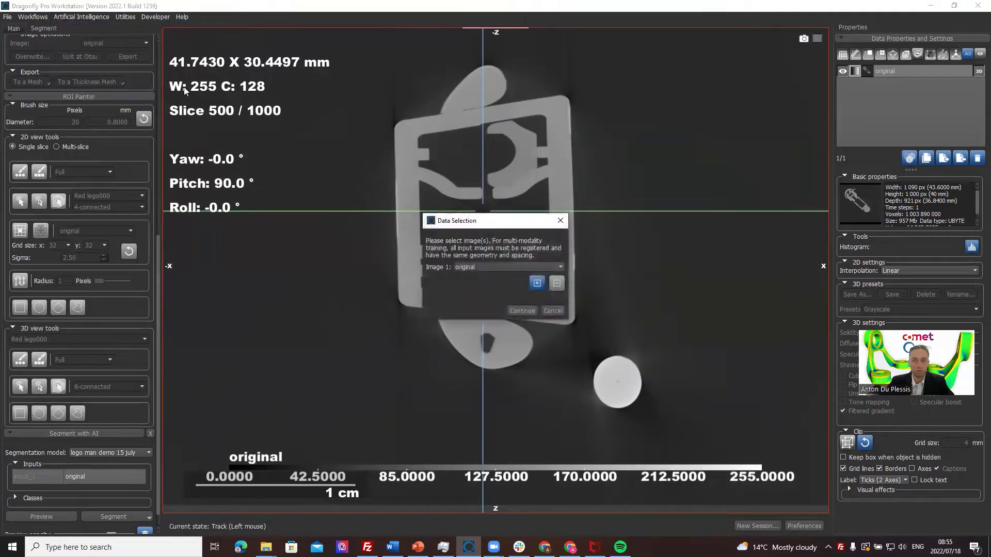
click(521, 311)
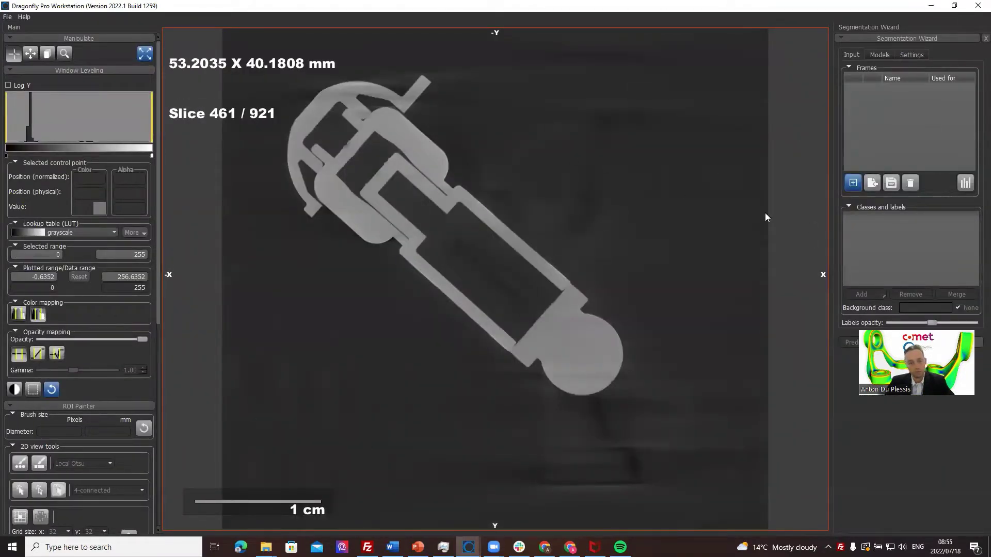
mouse_move(469, 546)
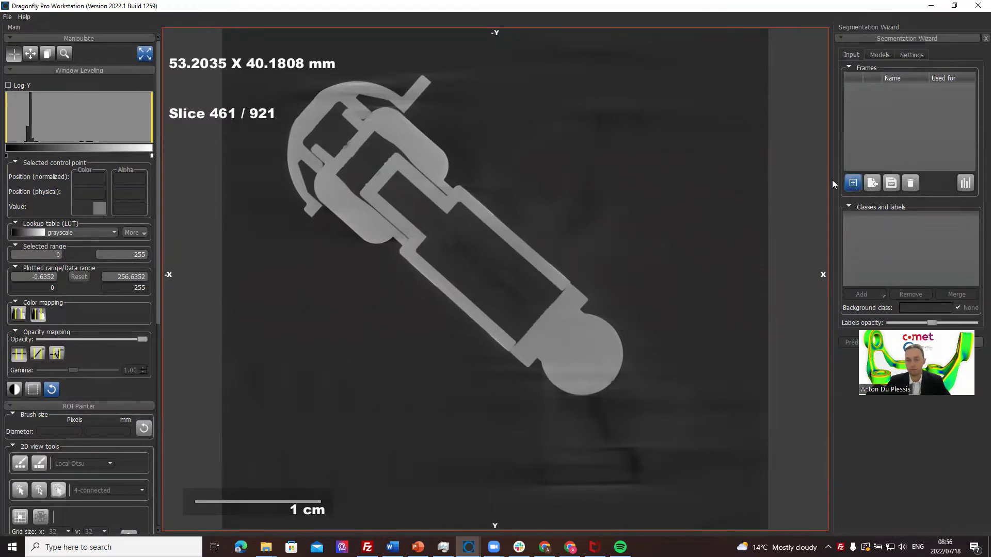
click(853, 183)
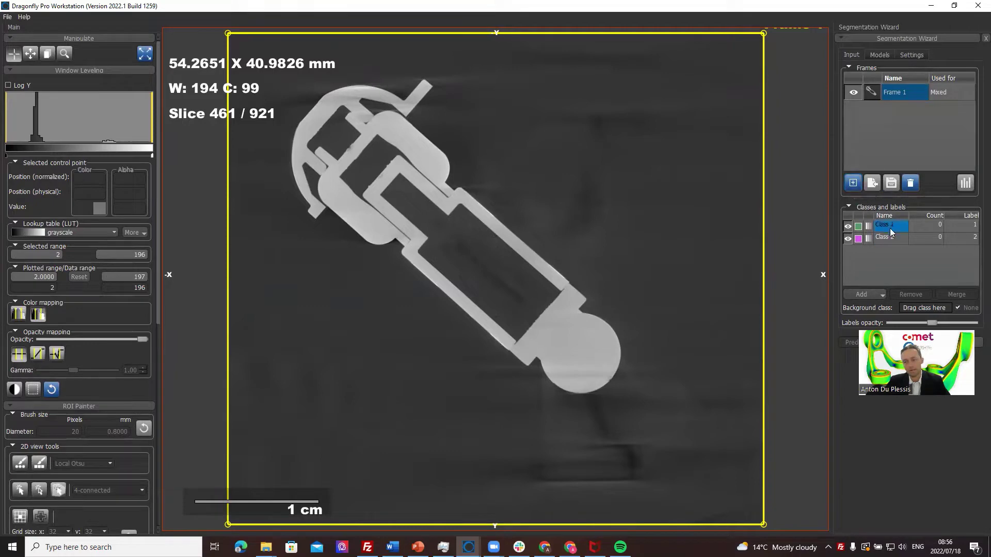
Rename the two segmentation classes to background and plastic
click(895, 248)
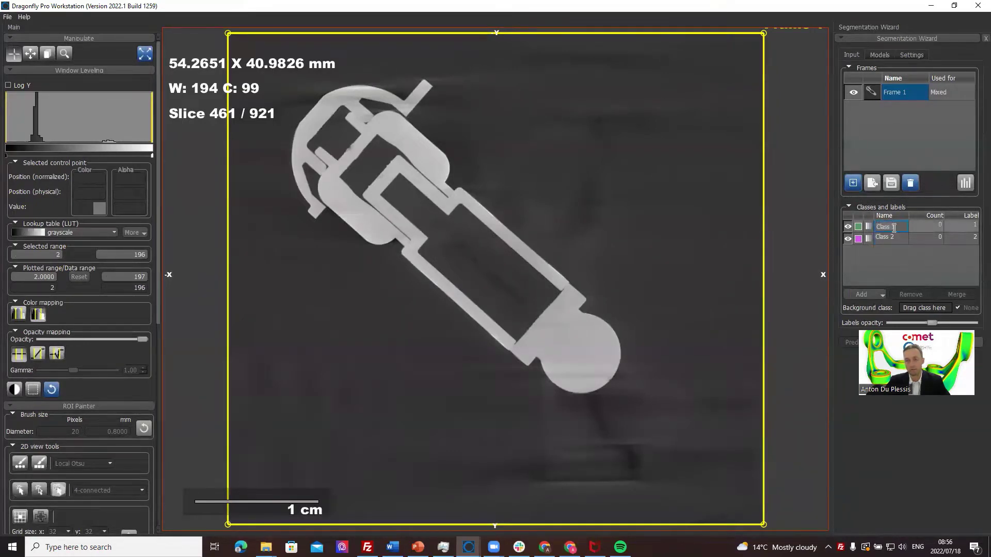
text(backg)
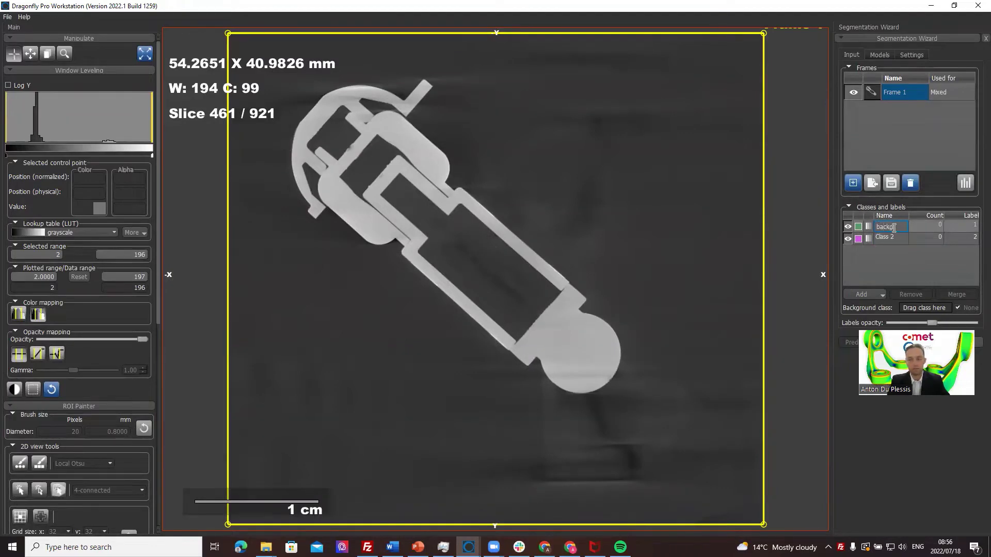
text(round)
key(Tab)
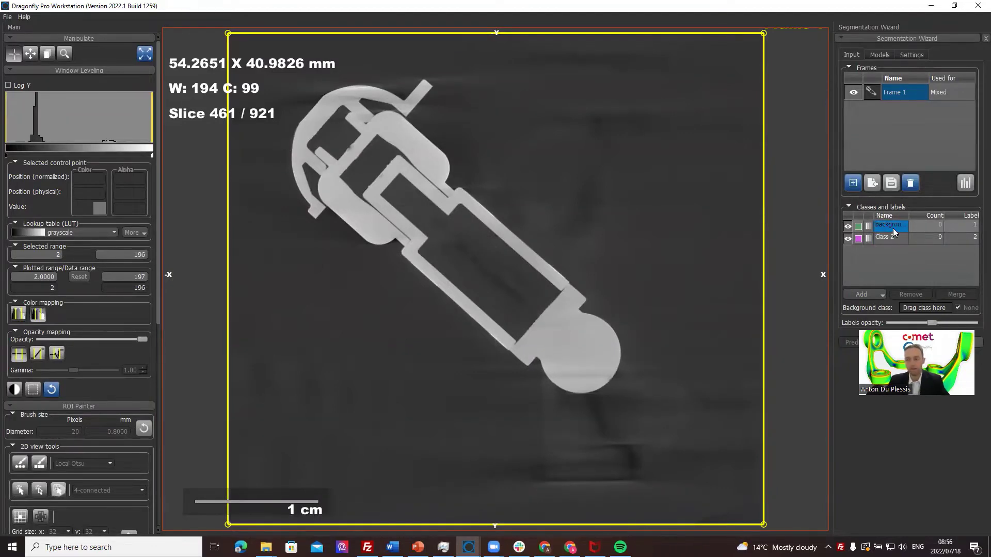
text(plastic)
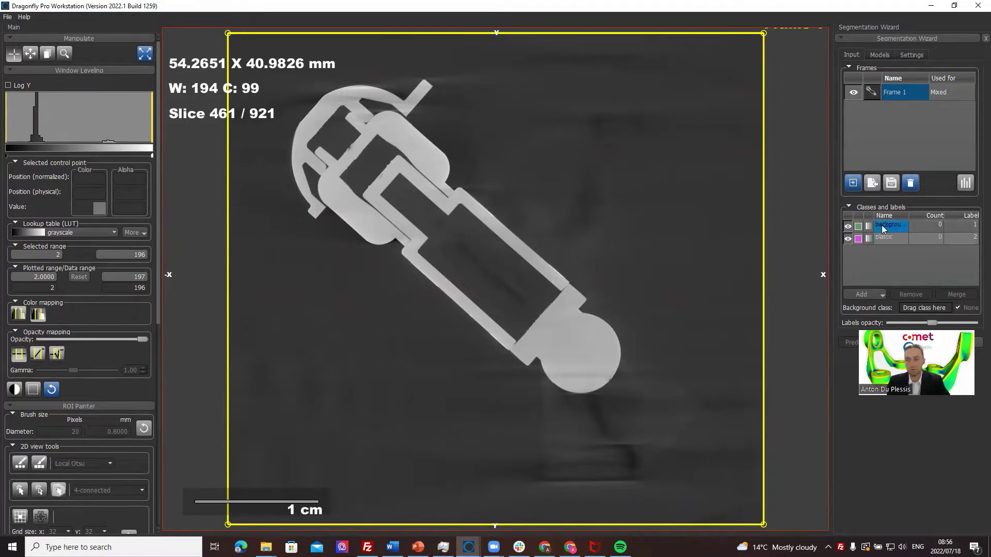
Label the dark areas around the figure as background with a Full-mode round brush, 148 pixels in diameter
click(891, 232)
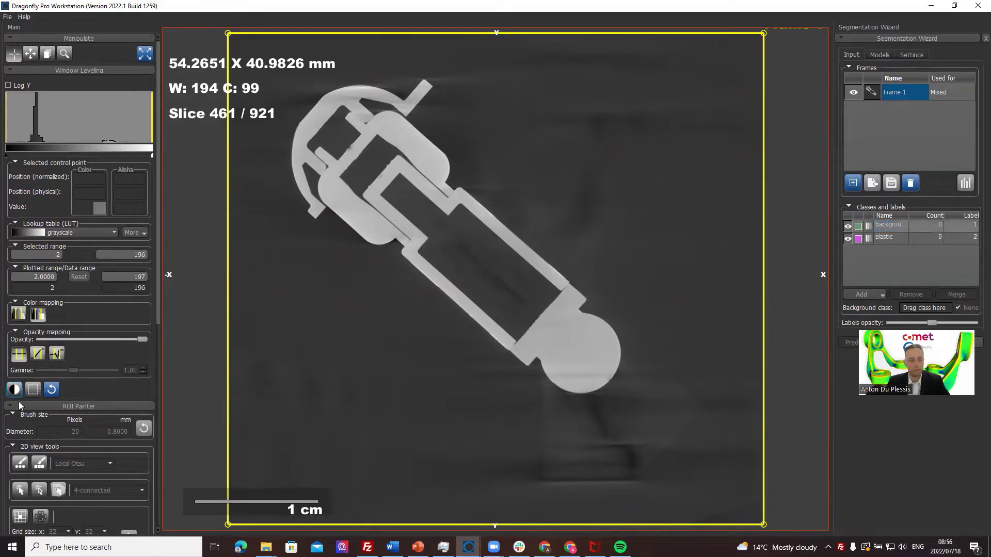
click(23, 462)
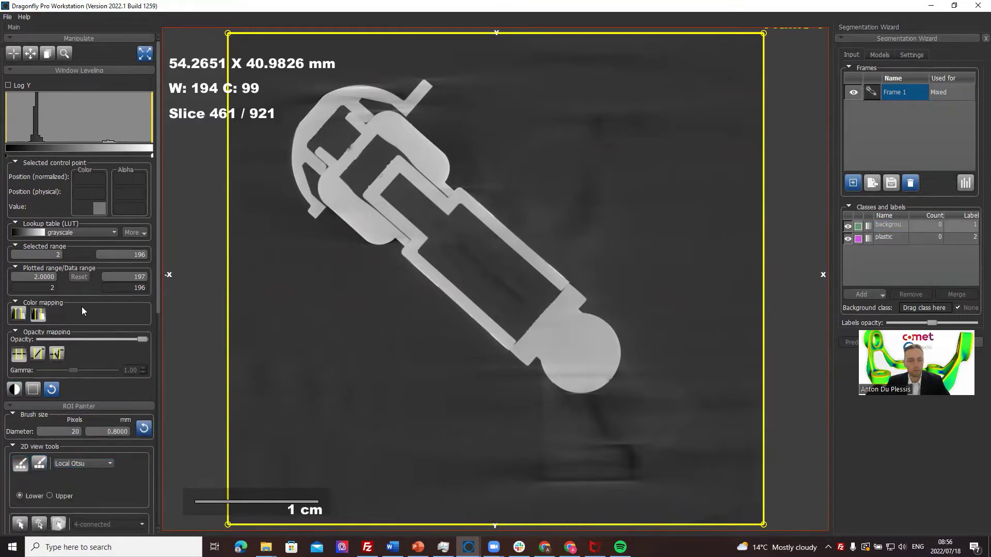
scroll(86, 361, down, 2)
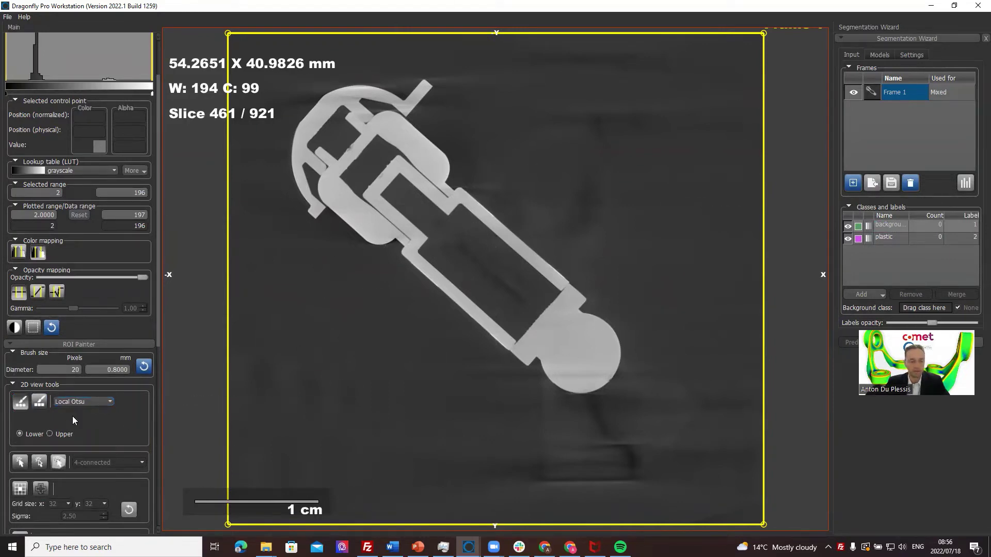
click(85, 402)
click(66, 413)
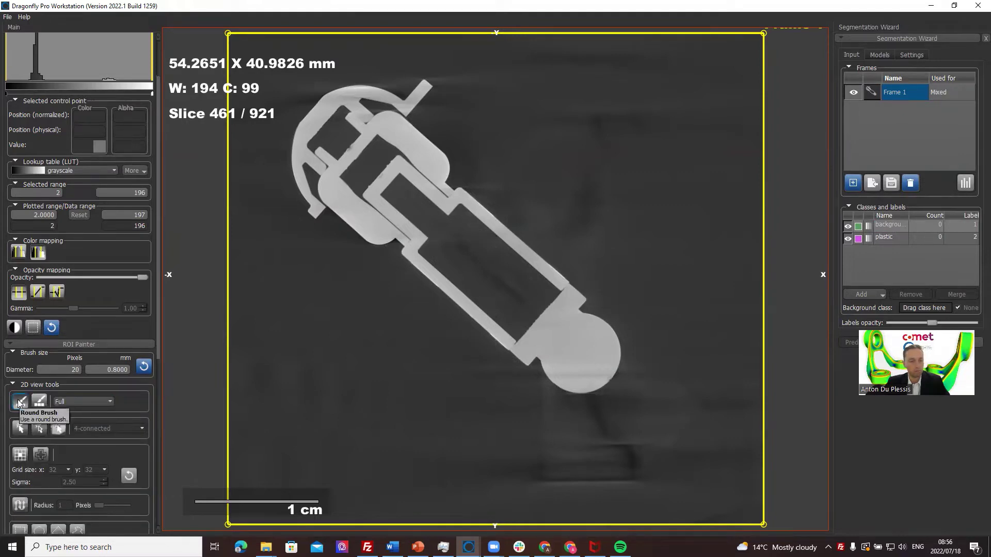
click(20, 402)
ctrl+scroll(542, 137, up, 10)
drag(542, 137, 520, 94)
mouse_move(722, 356)
mouse_down()
mouse_move(619, 471)
mouse_move(343, 409)
mouse_move(280, 306)
mouse_up()
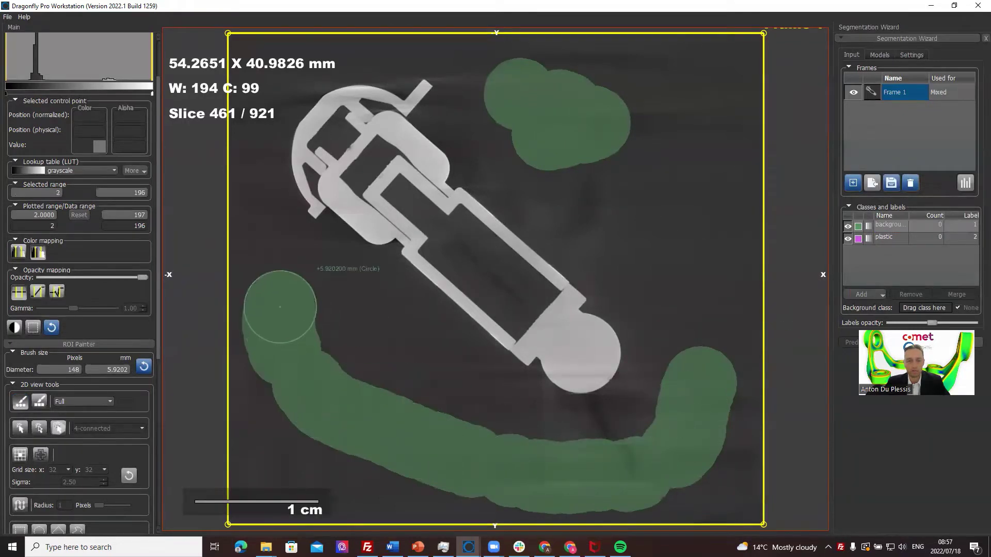
Label small areas of the figure's cap, head, torso and leg walls as plastic with a round brush of 22 pixels
click(885, 238)
ctrl+scroll(444, 163, down, 10)
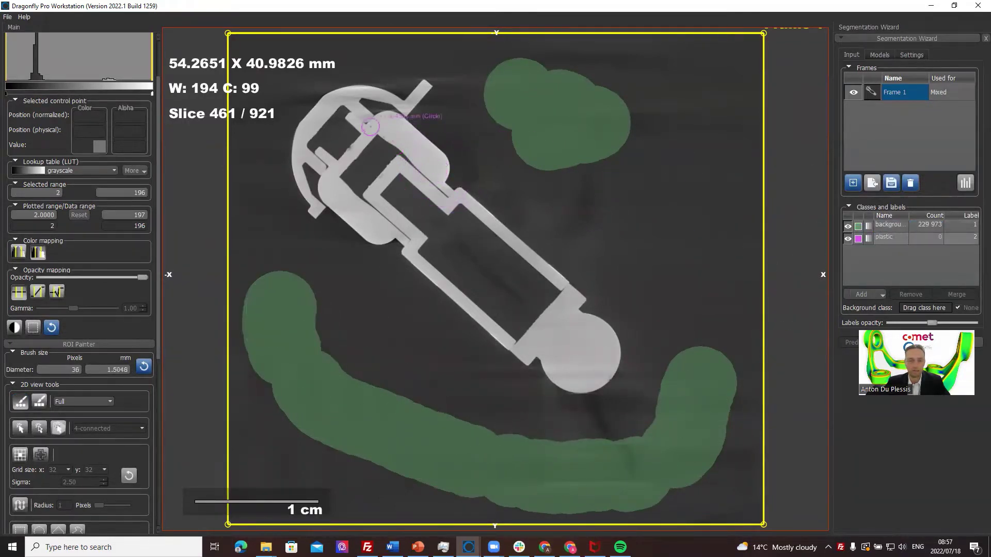
drag(373, 127, 411, 140)
ctrl+scroll(392, 90, down, 1)
drag(349, 94, 315, 116)
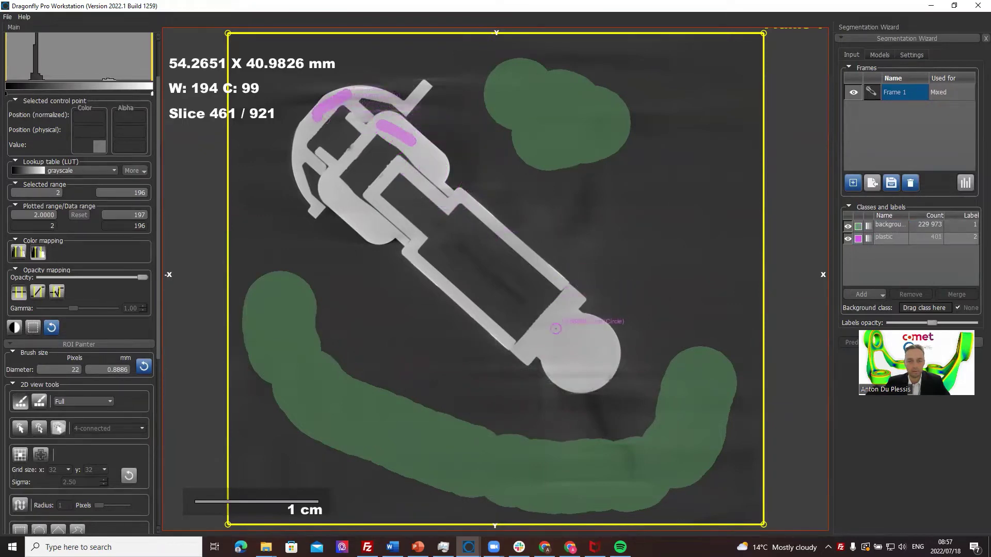
click(579, 354)
drag(558, 334, 567, 342)
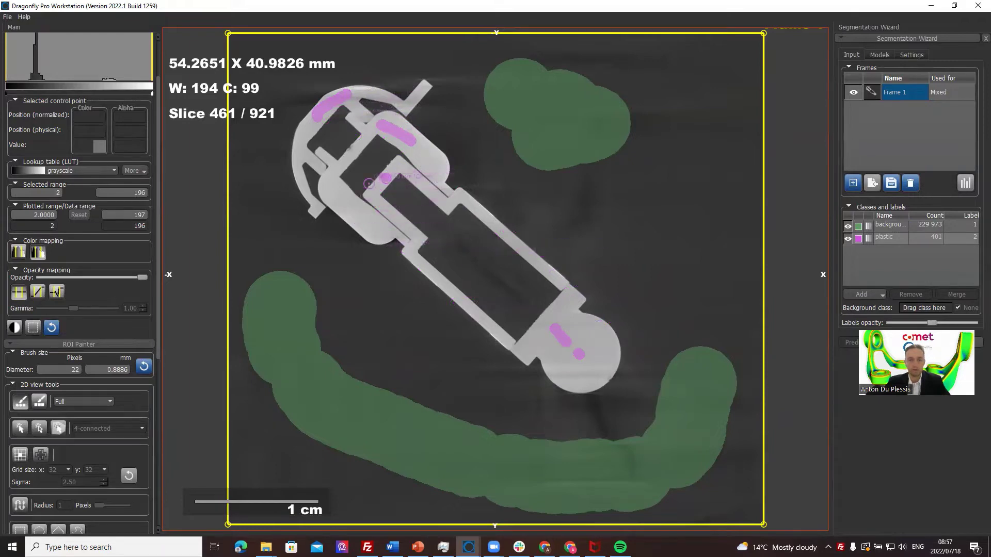
click(386, 178)
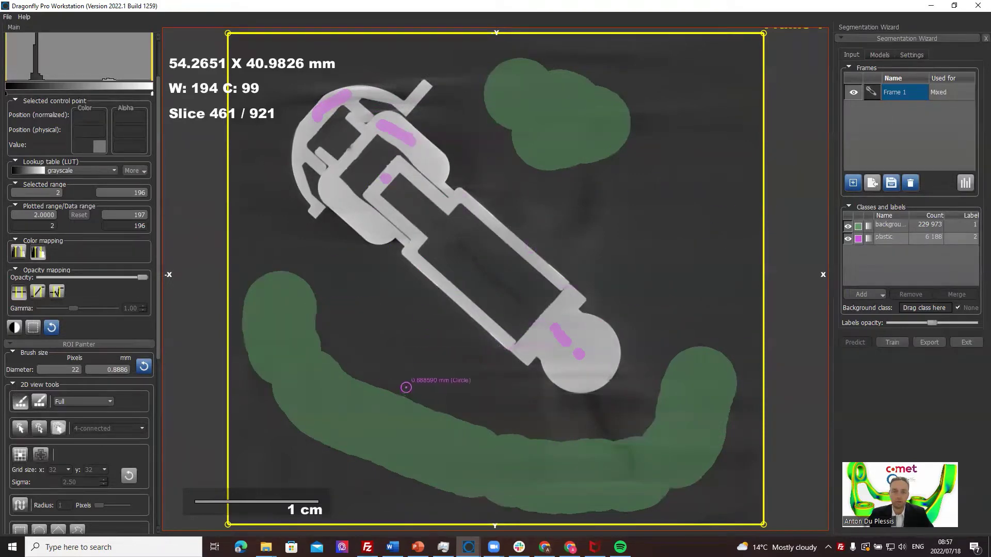
Train the segmentation models on the labelled frame using the Quick Start strategy, checking the U-Net parameters first
click(892, 343)
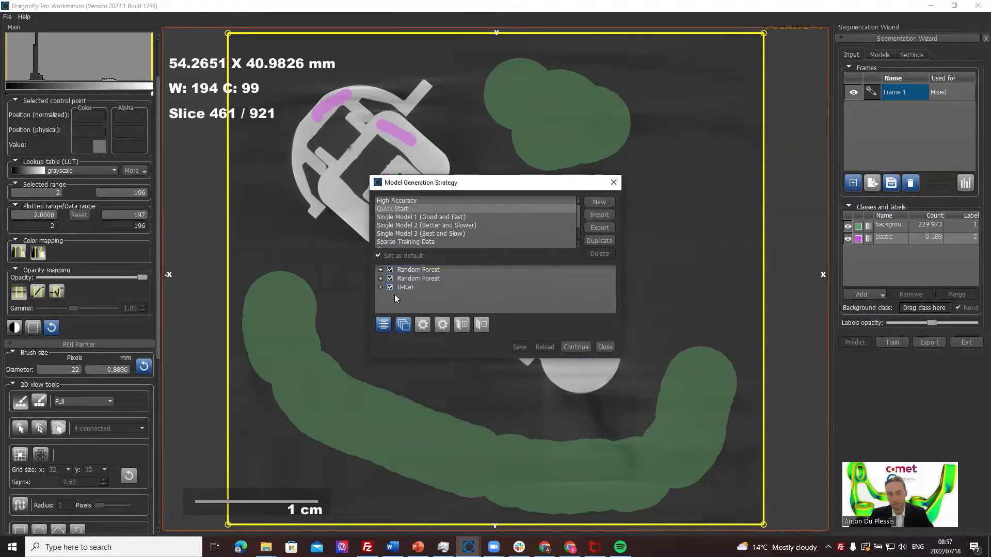
click(380, 286)
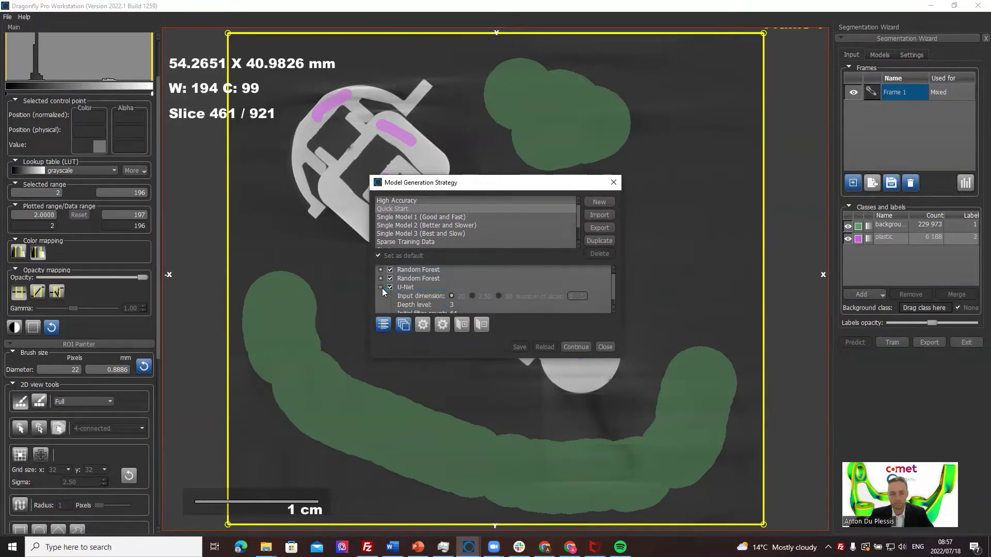
click(381, 287)
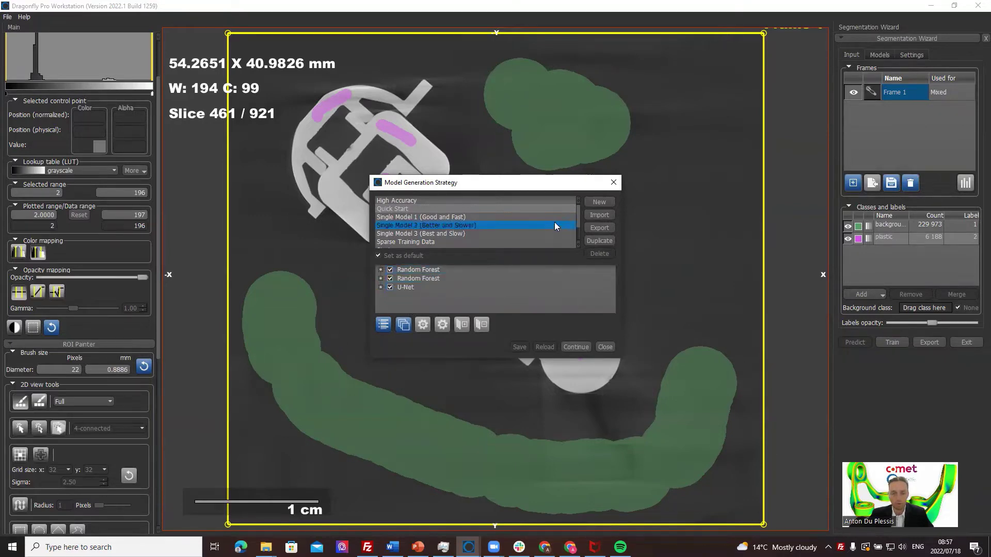
click(576, 347)
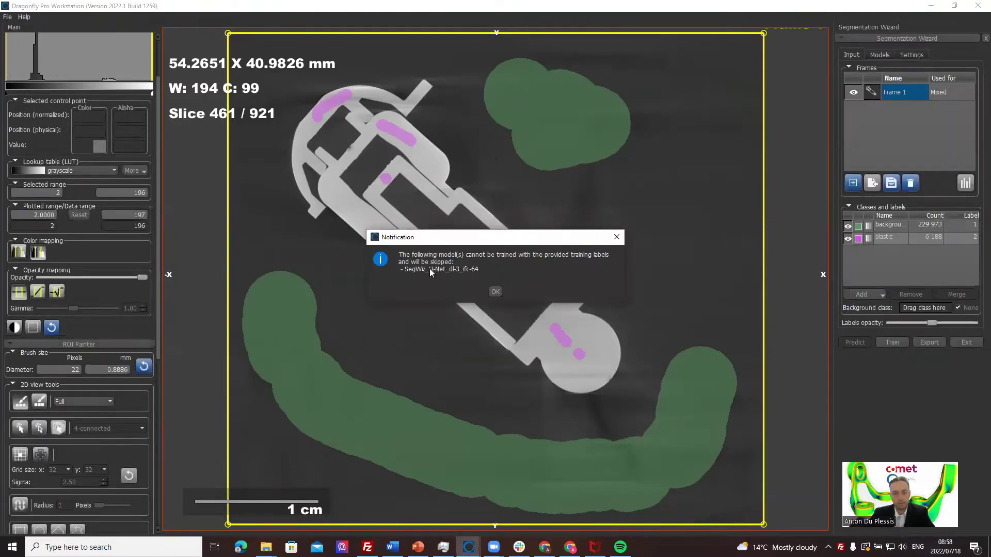
click(495, 293)
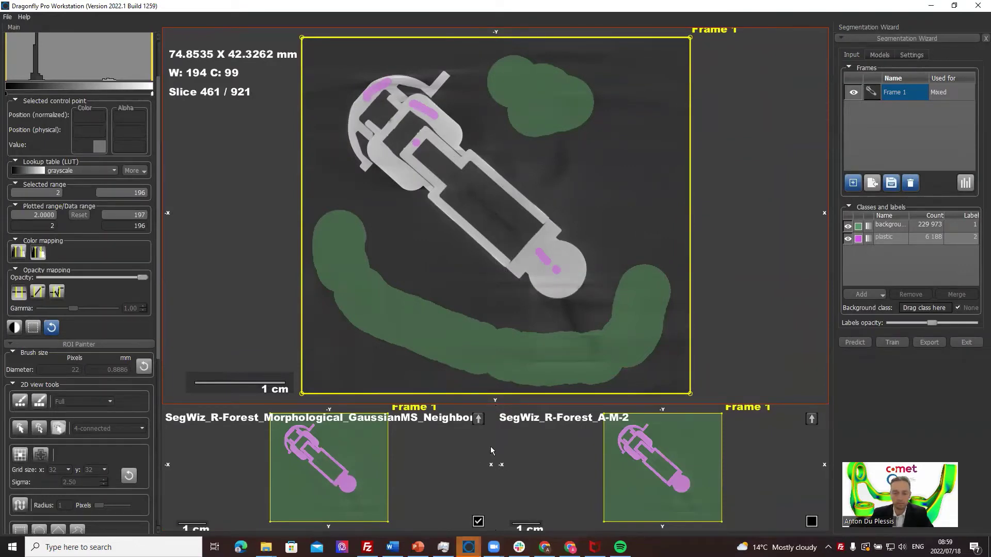
Enlarge the predictions of the Morphological GaussianMS and A-M-2 Random Forest models in turn to compare their segmentation
click(638, 456)
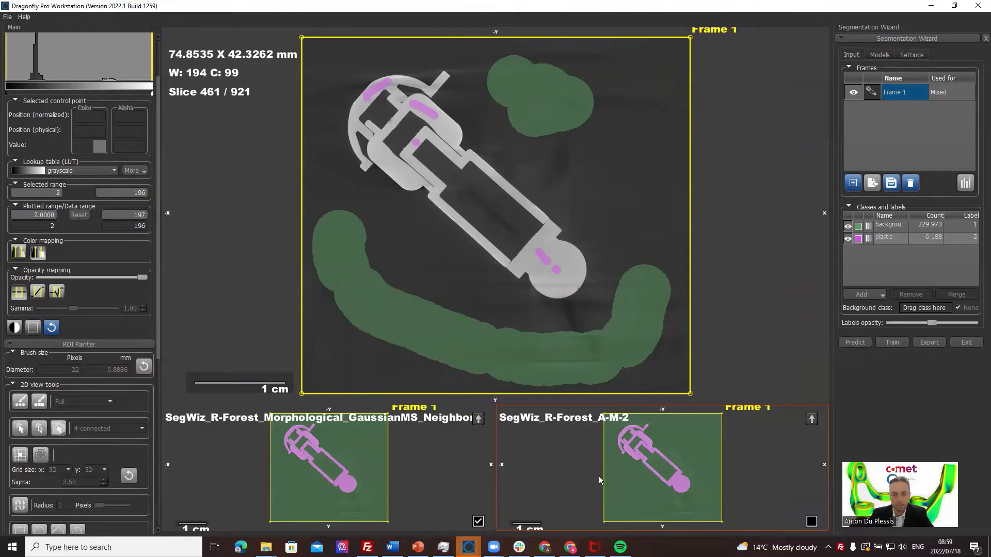
double_click(310, 474)
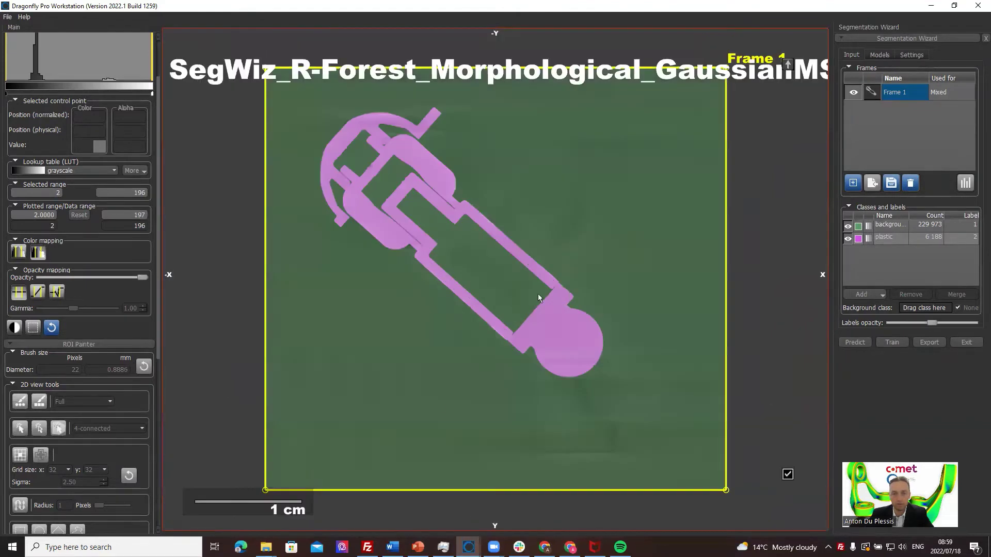
double_click(476, 233)
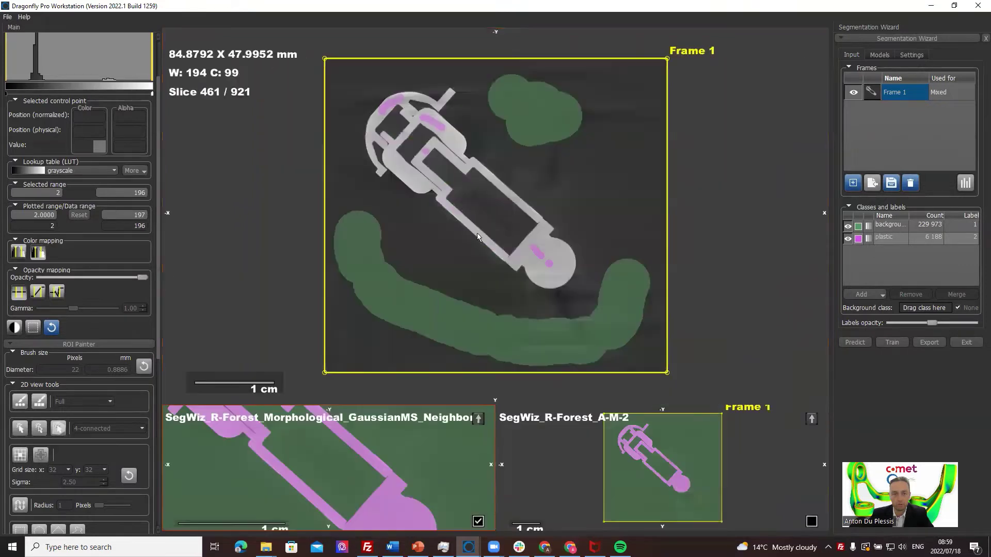
double_click(652, 469)
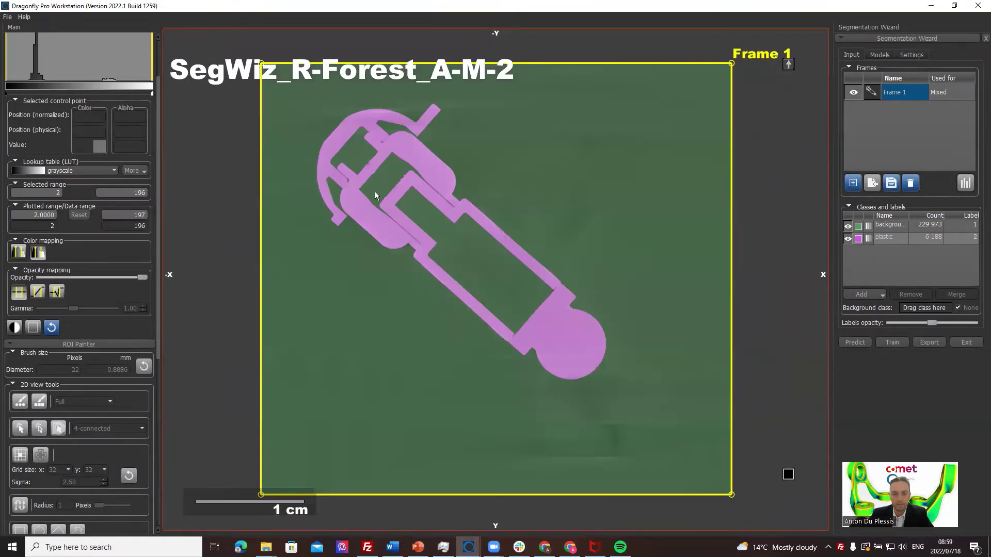
double_click(652, 228)
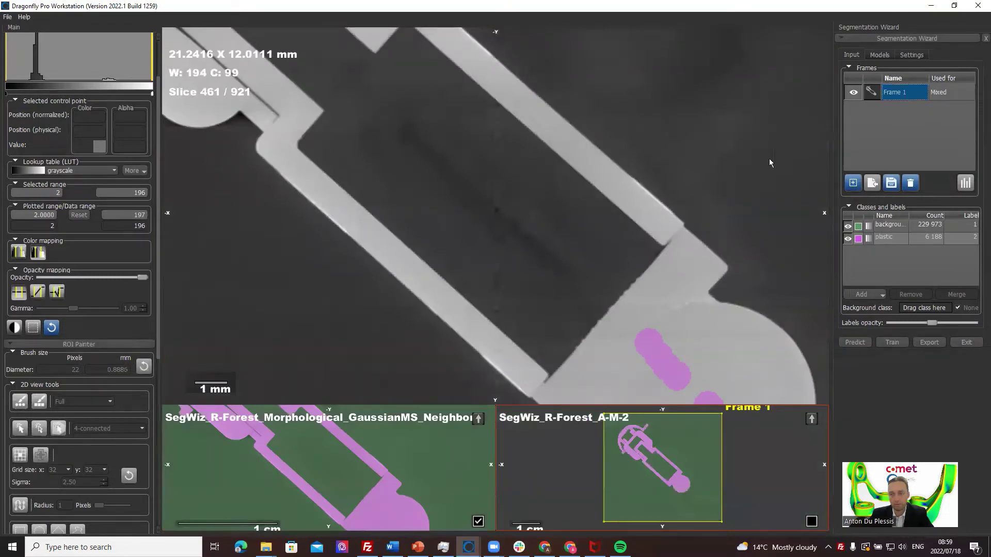
Fill Frame 1 with the labels predicted by the A-M-2 Random Forest model
click(630, 225)
scroll(623, 221, down, 4)
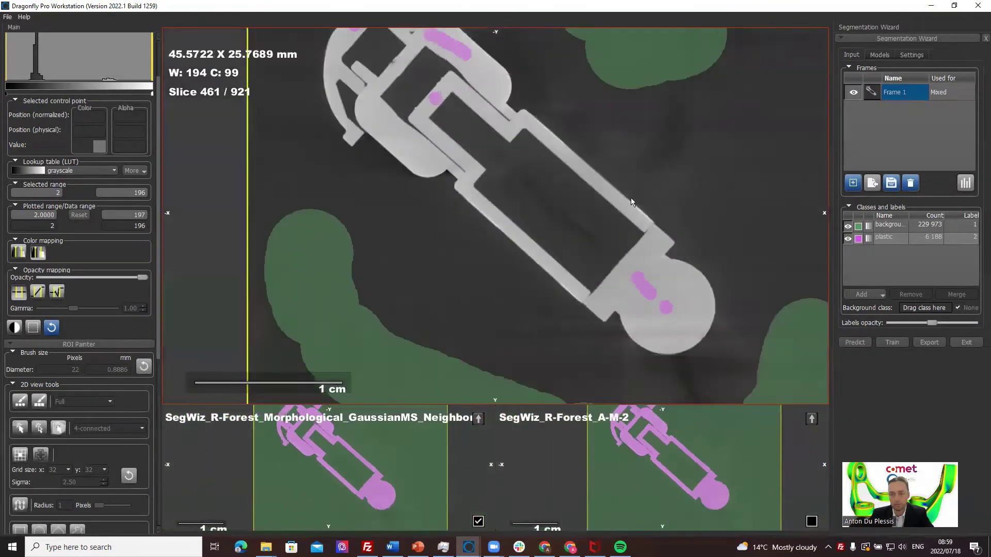
click(812, 419)
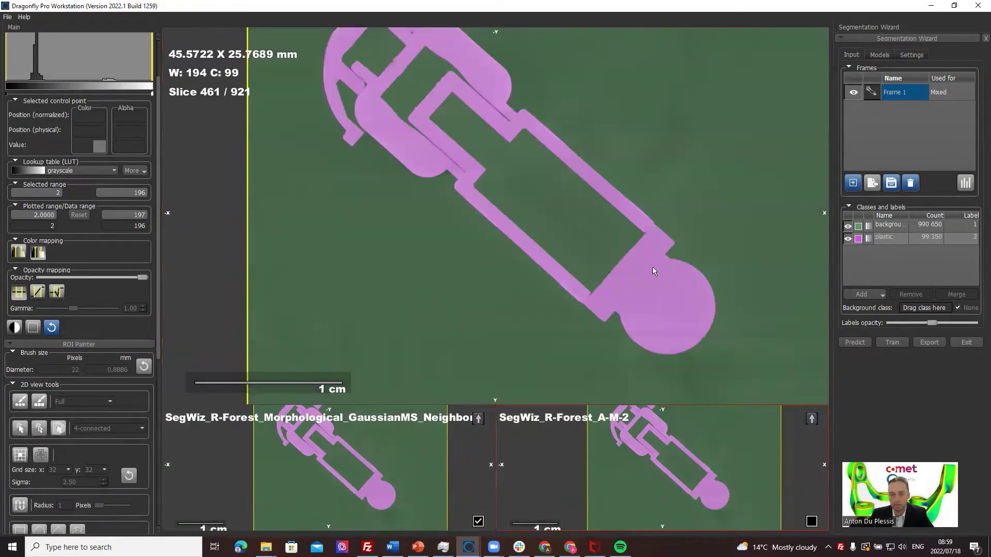
scroll(635, 276, down, 4)
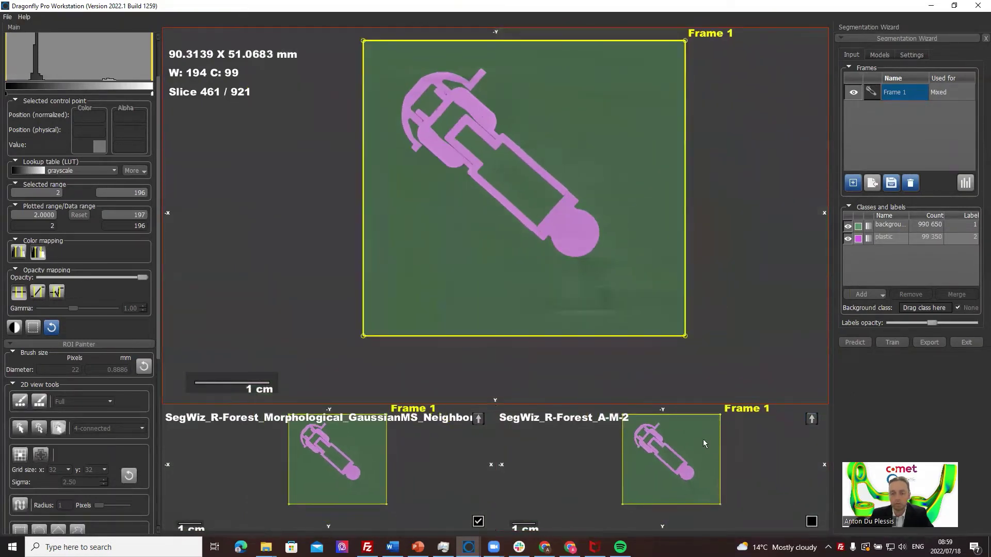
click(903, 89)
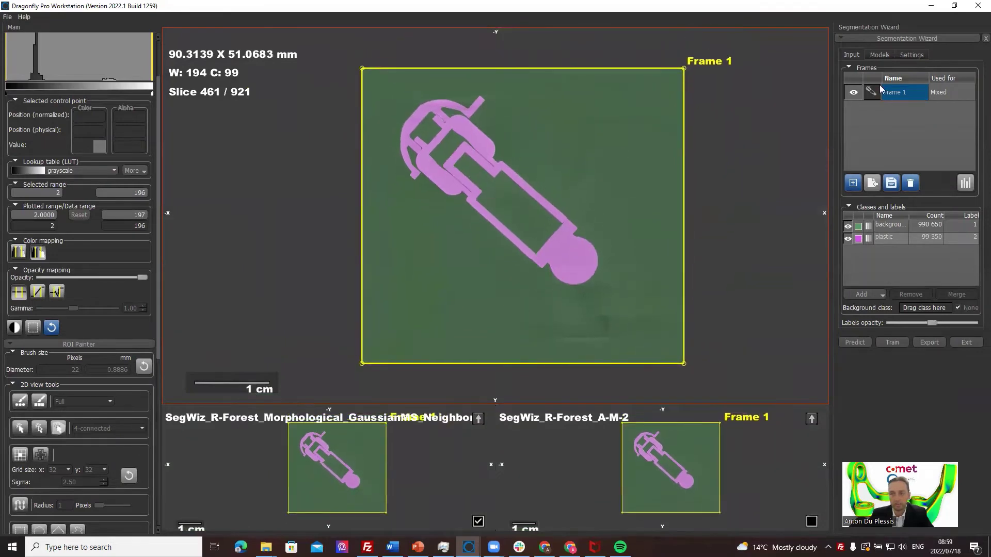
Examine the predicted labels in Frame 1 closely around the figure's cap and head, especially along narrow gaps and edges
scroll(407, 106, up, 8)
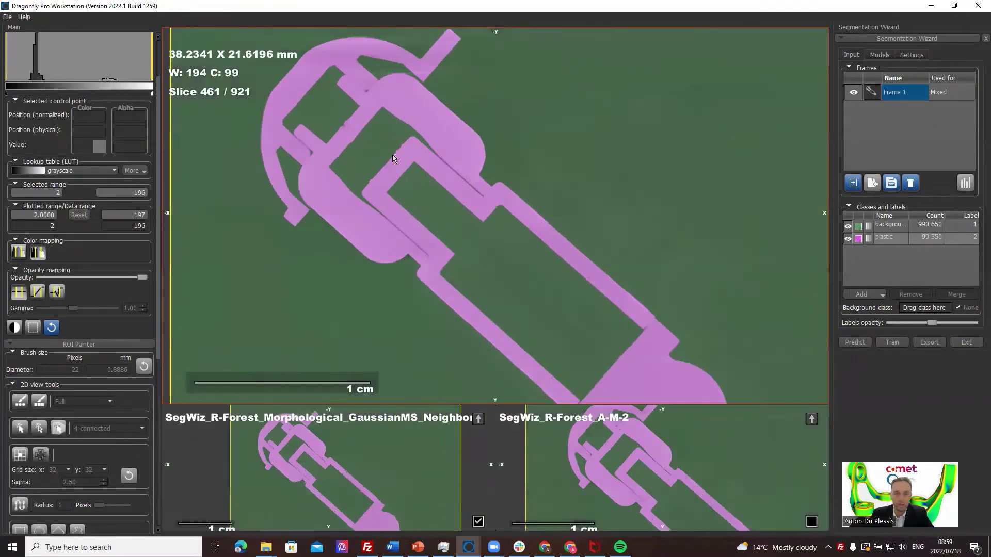
middle_drag(485, 108, 537, 247)
scroll(503, 166, up, 3)
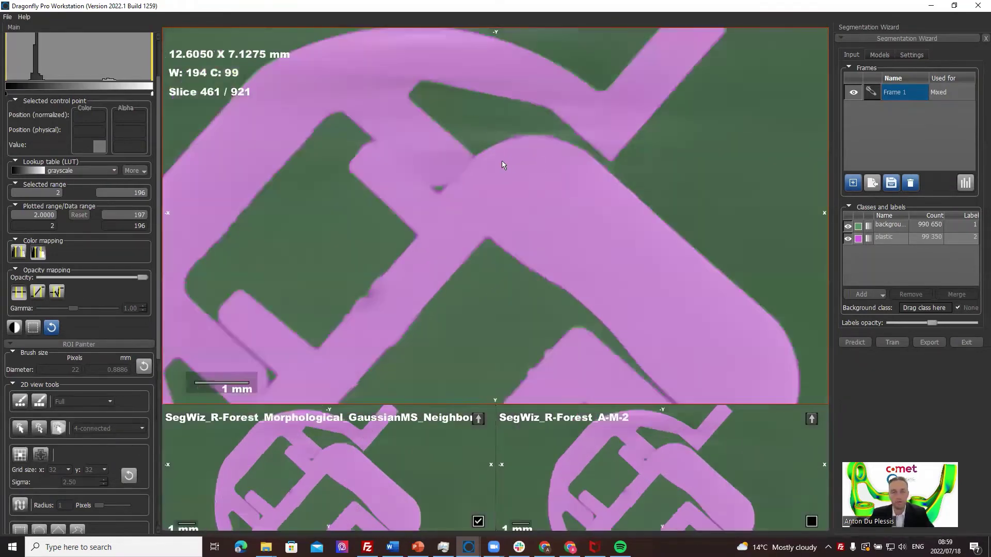
double_click(893, 227)
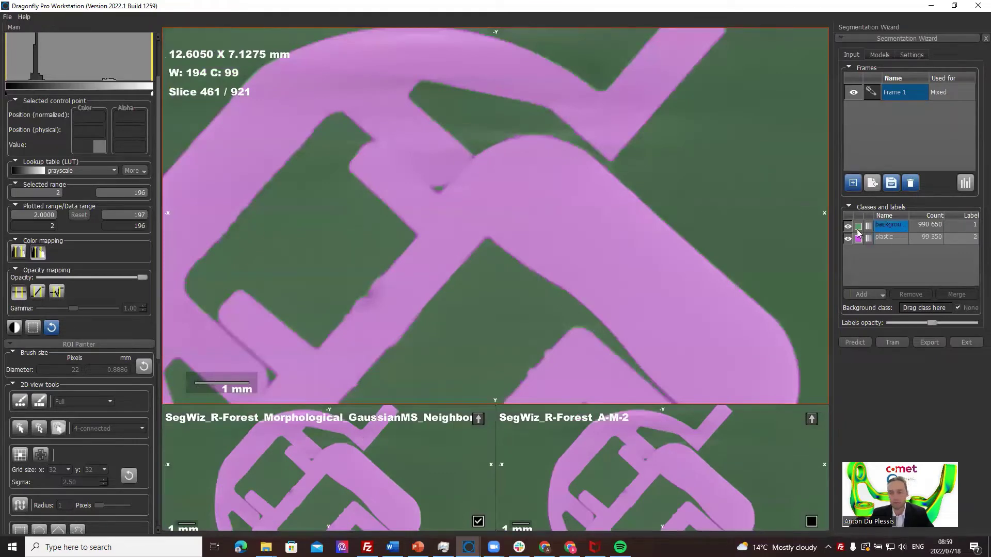
scroll(608, 243, down, 4)
middle_drag(572, 206, 555, 232)
middle_drag(467, 150, 626, 328)
middle_drag(507, 177, 530, 230)
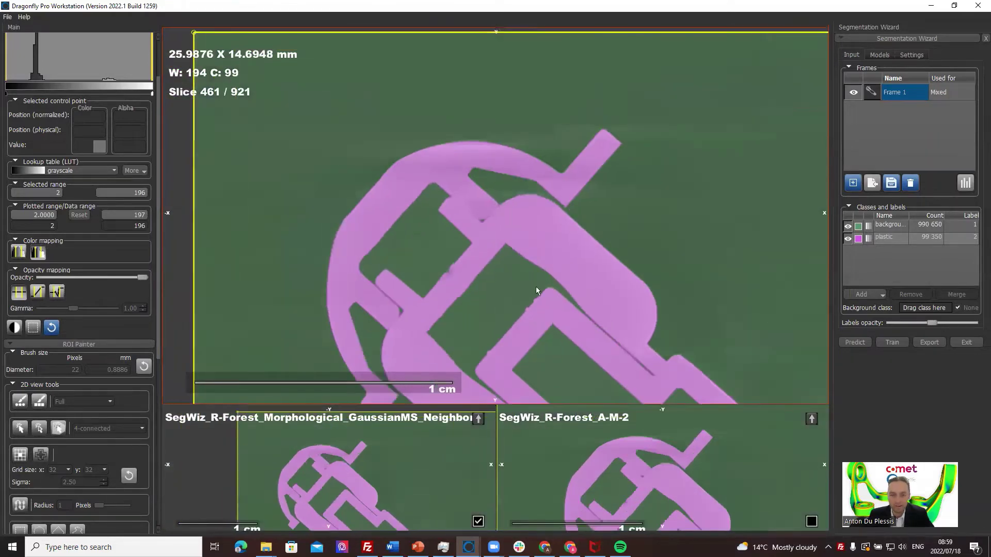
scroll(490, 246, up, 3)
scroll(490, 246, up, 5)
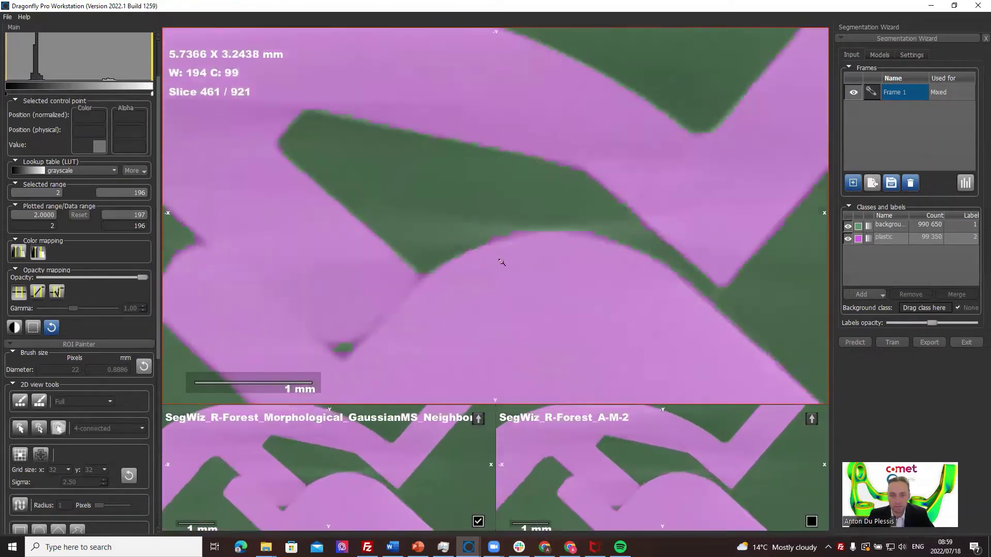
Assign the plastic class to brush label A and the background class to brush label B
click(887, 239)
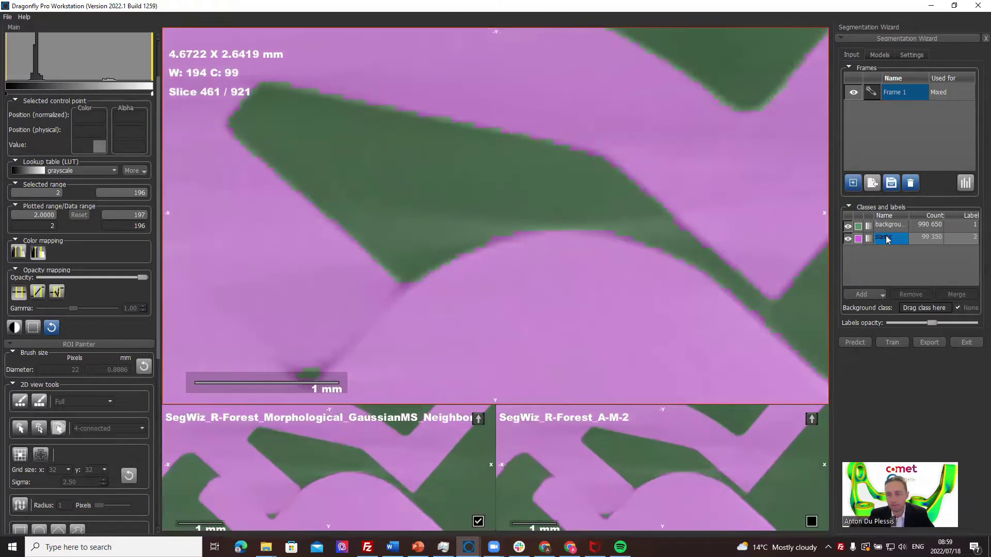
double_click(897, 238)
double_click(900, 227)
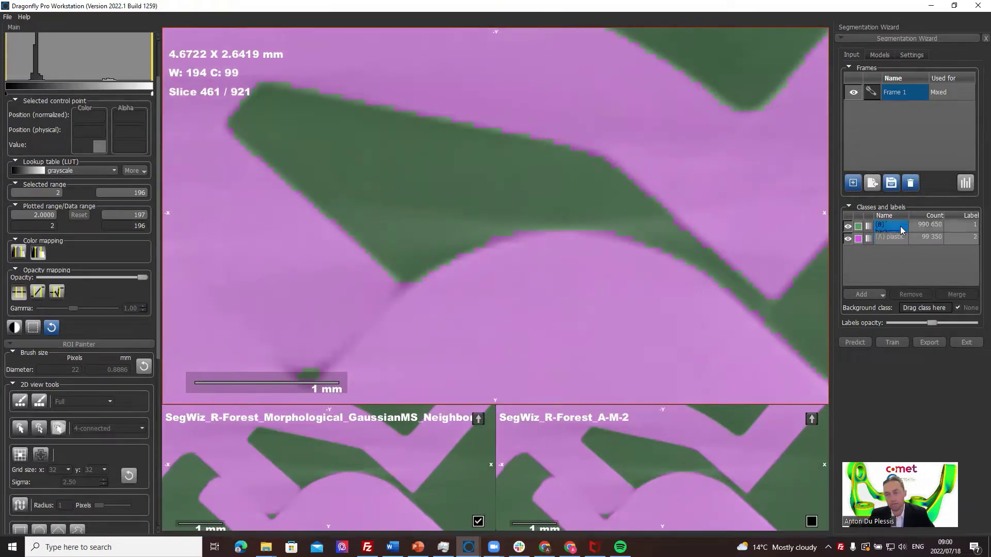
key(Return)
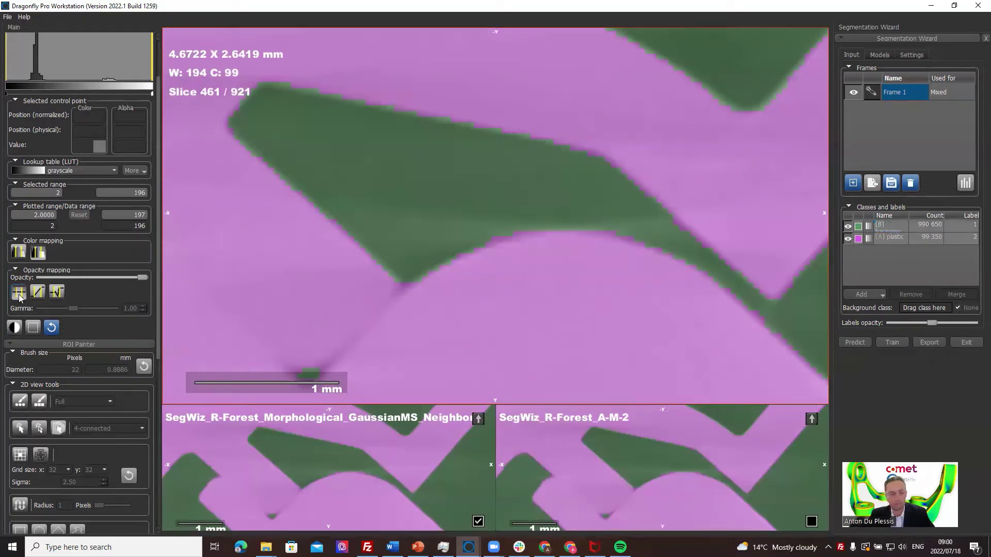
Relabel a few pixels at the narrow notch beneath the cap as background with a Full-mode round brush of 0.0788 mm diameter
click(20, 401)
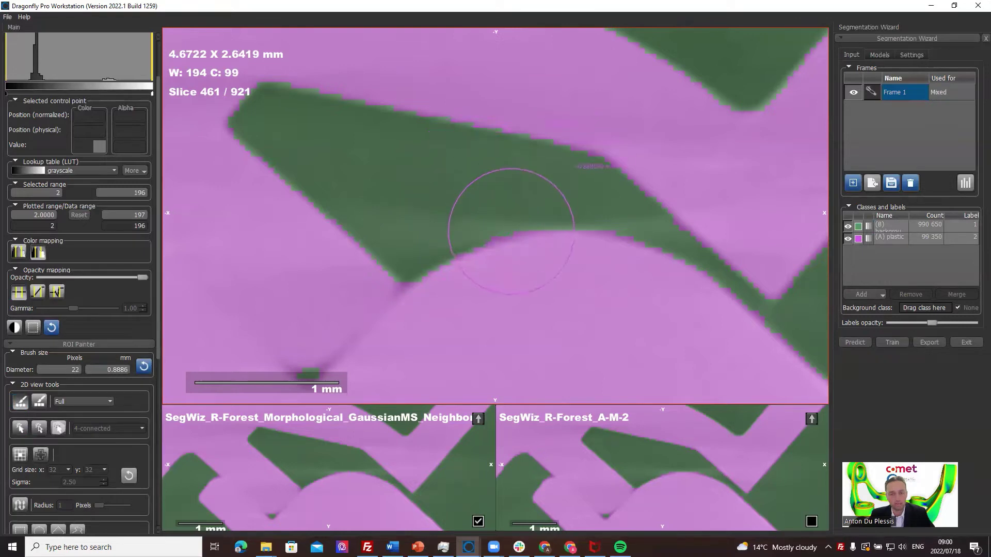
ctrl+scroll(511, 232, down, 6)
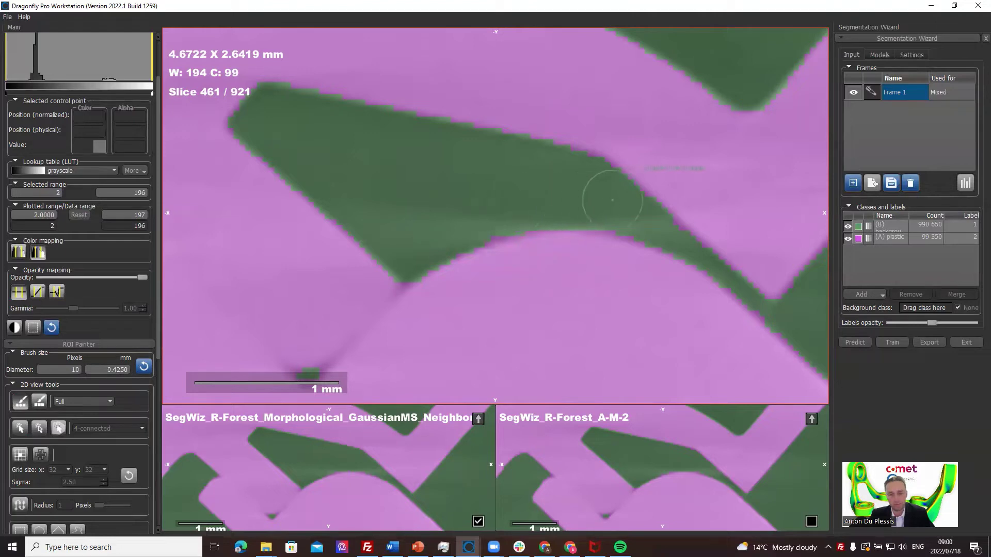
ctrl+scroll(624, 221, down, 2)
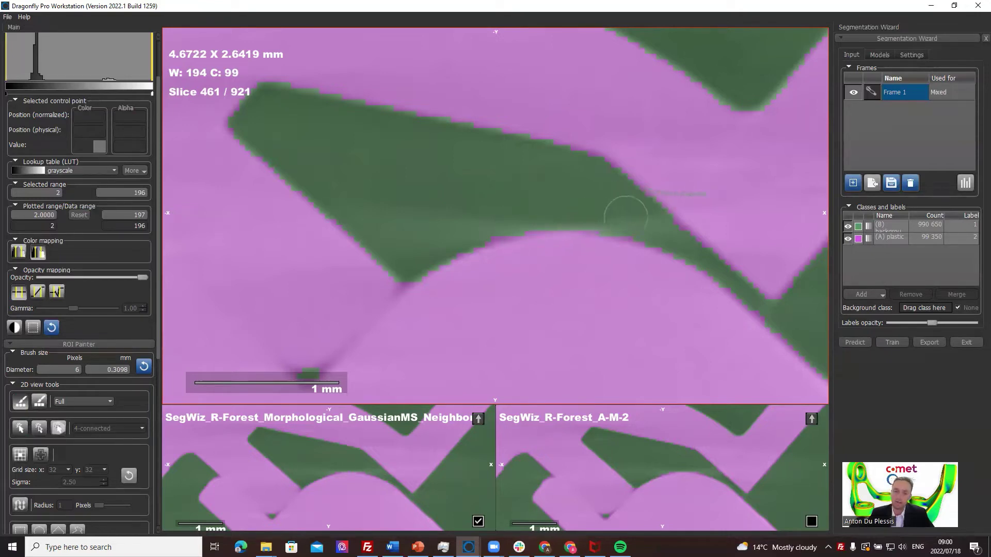
ctrl+scroll(557, 236, down, 3)
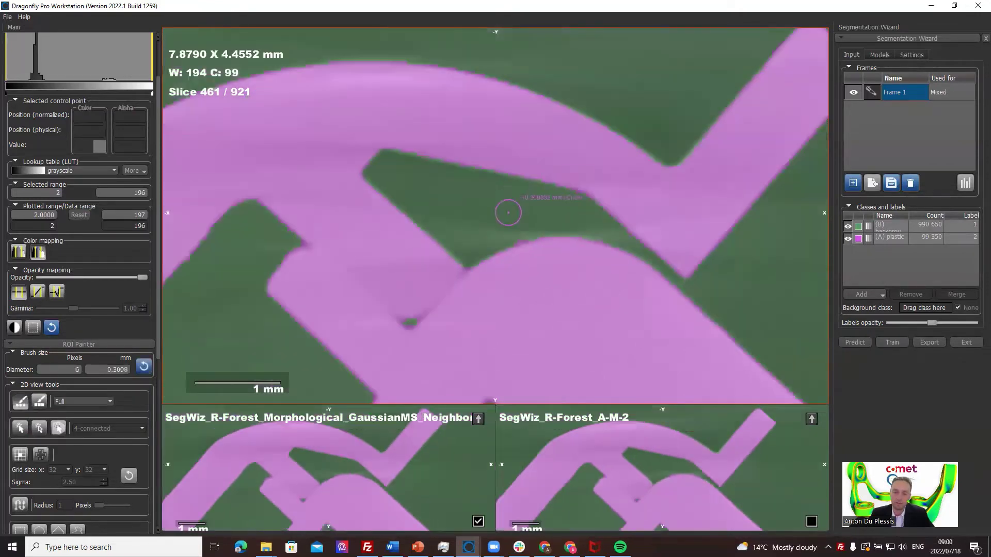
ctrl+scroll(465, 249, up, 7)
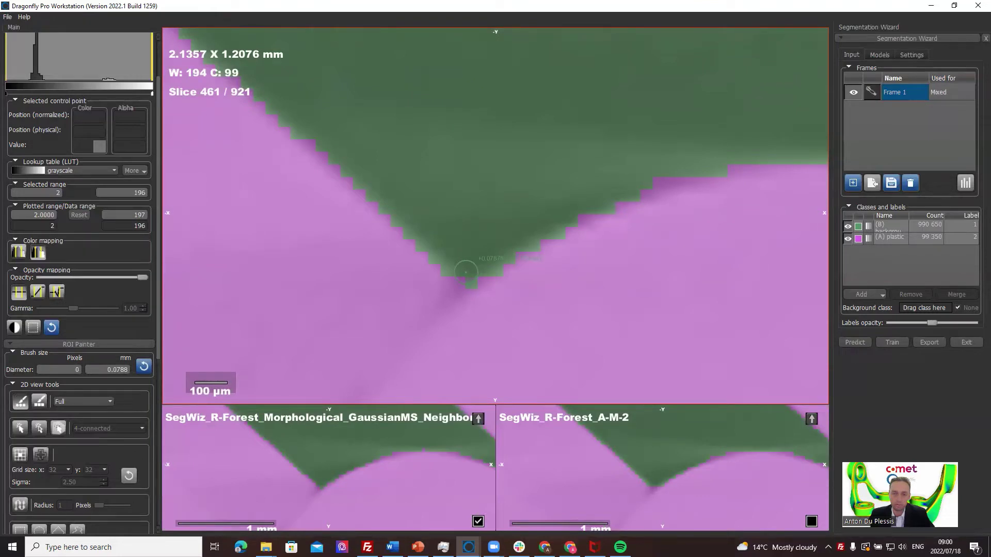
ctrl+scroll(466, 272, down, 6)
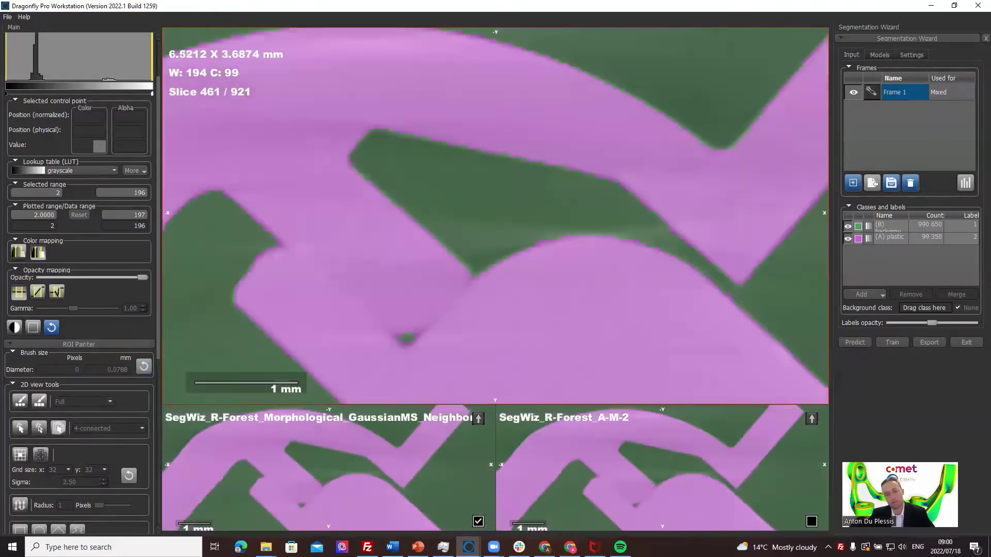
ctrl+scroll(492, 265, down, 3)
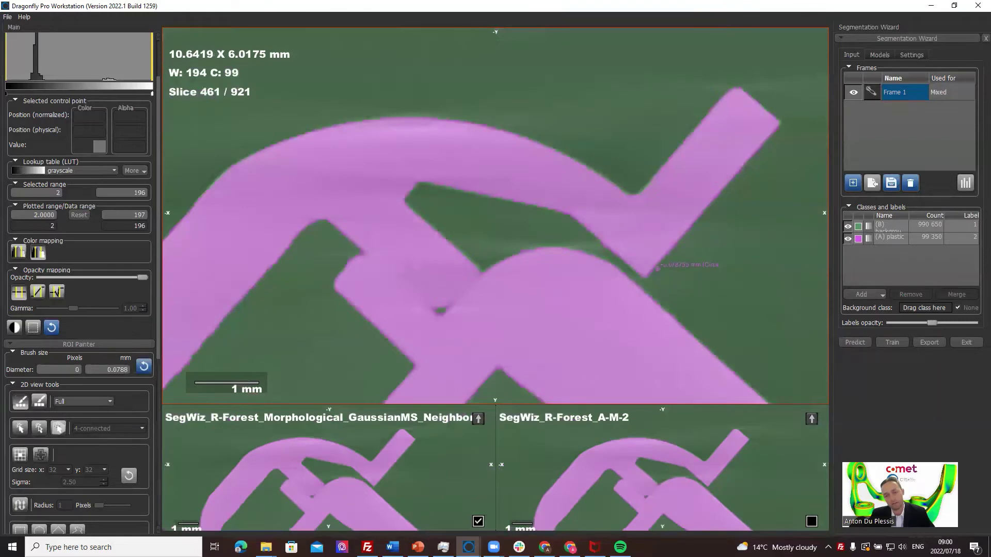
Set Frame 1 to be used for Training
ctrl+scroll(540, 160, down, 4)
middle_drag(516, 204, 408, 94)
ctrl+scroll(514, 190, down, 5)
ctrl+scroll(460, 129, down, 5)
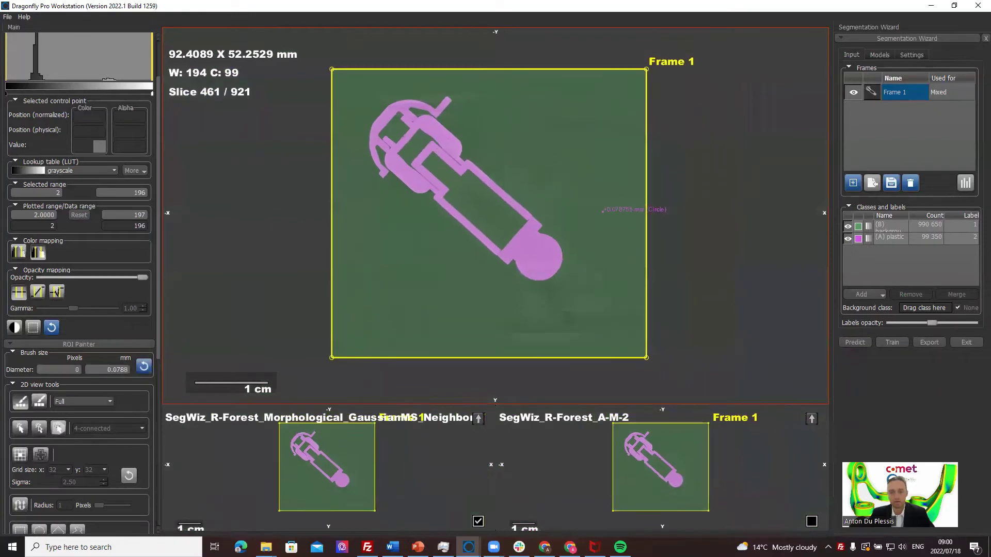
double_click(926, 92)
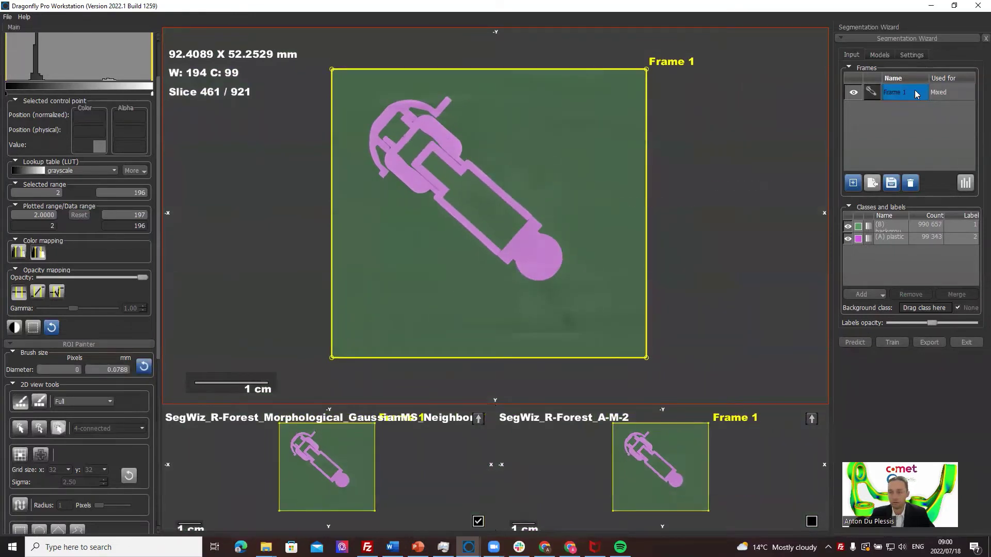
key(Return)
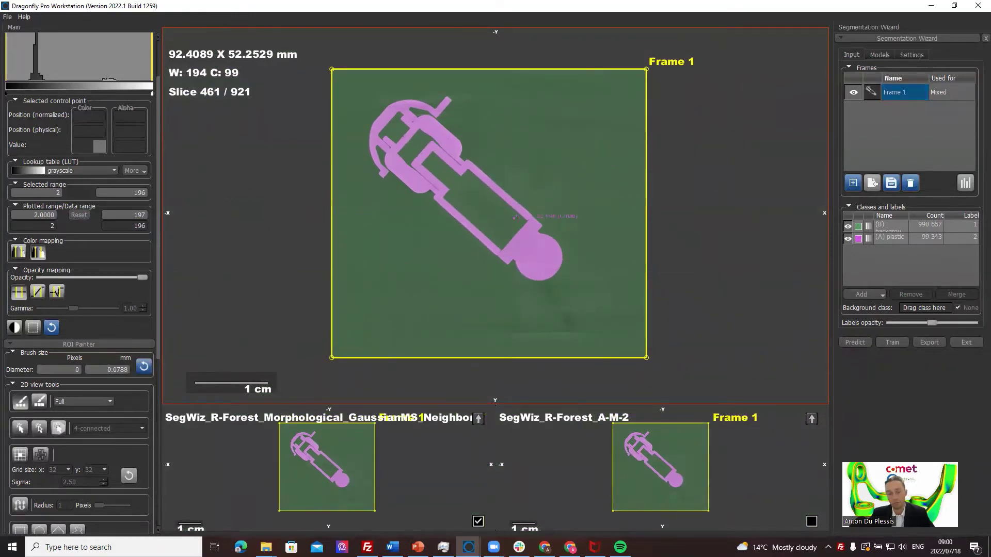
click(951, 93)
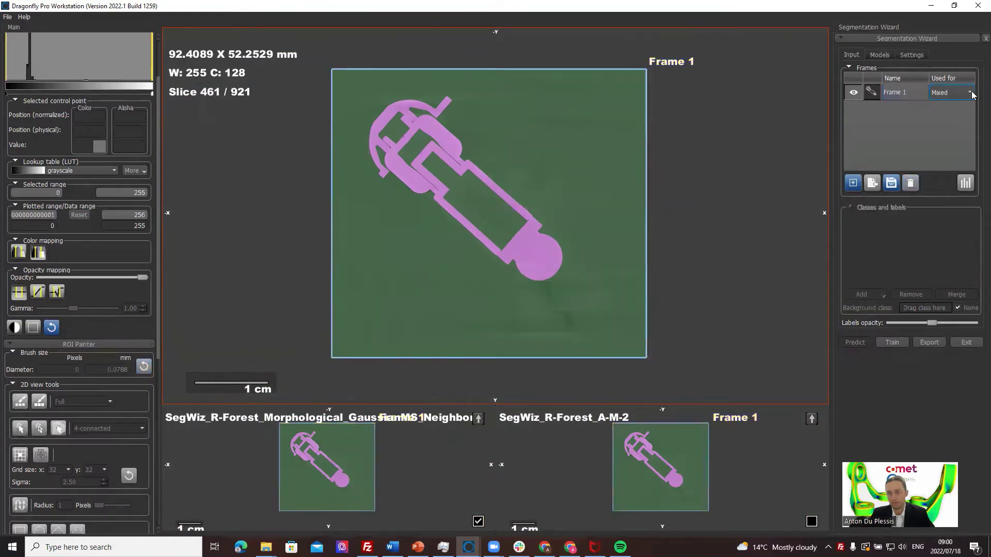
click(952, 96)
click(943, 120)
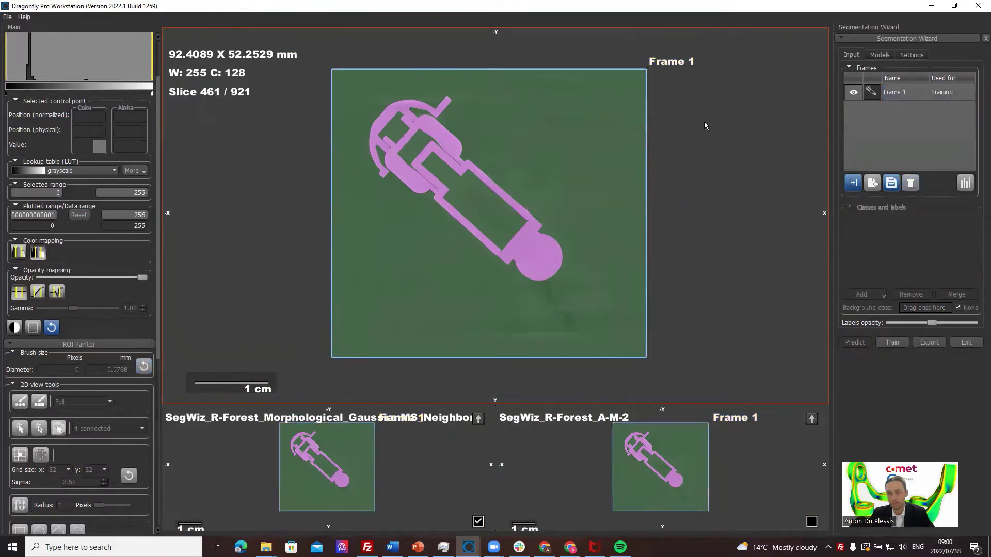
Add a second frame on slice 262, closely surrounding the curved part and the bright piece inserted in it
scroll(507, 181, down, 5)
scroll(508, 182, down, 20)
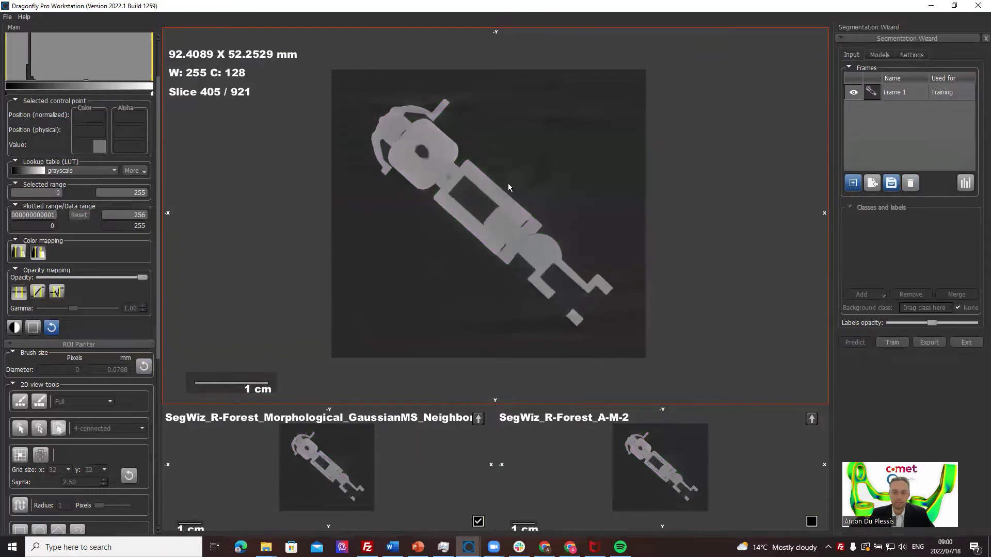
scroll(507, 183, down, 20)
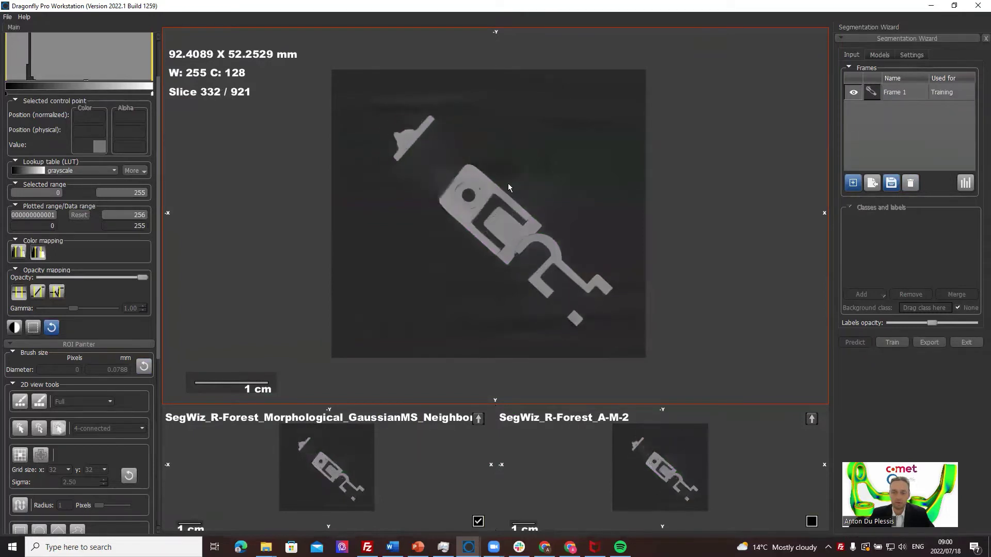
scroll(508, 183, down, 20)
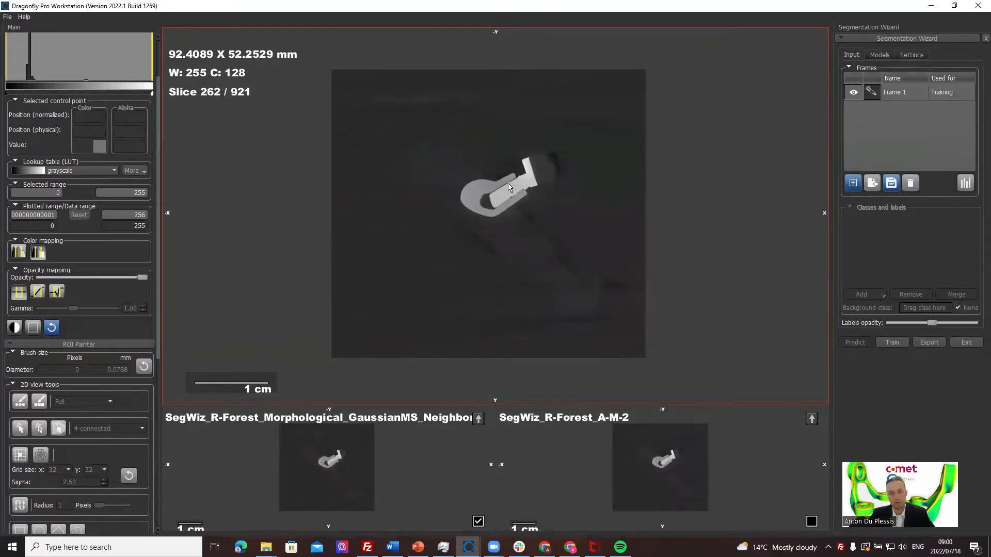
right_drag(511, 186, 533, 267)
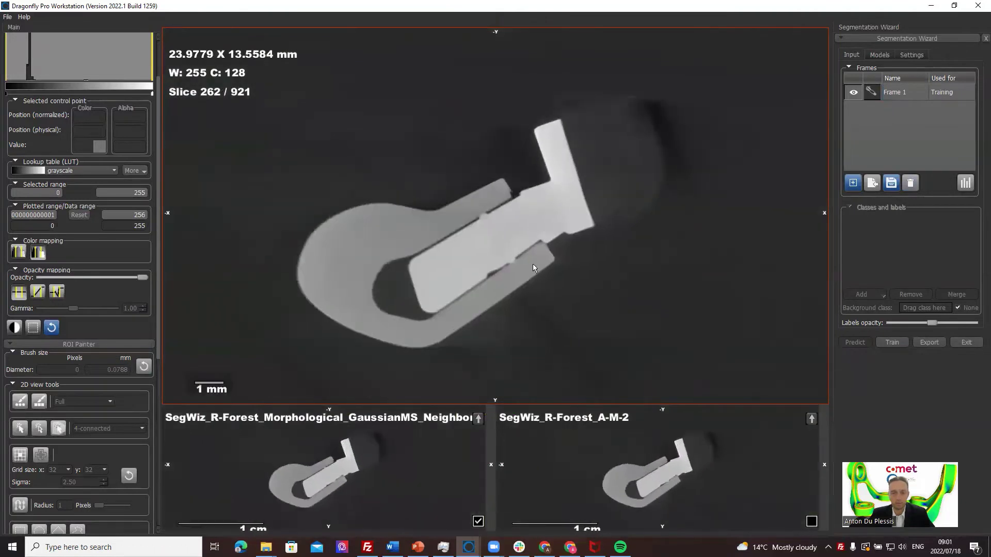
click(854, 184)
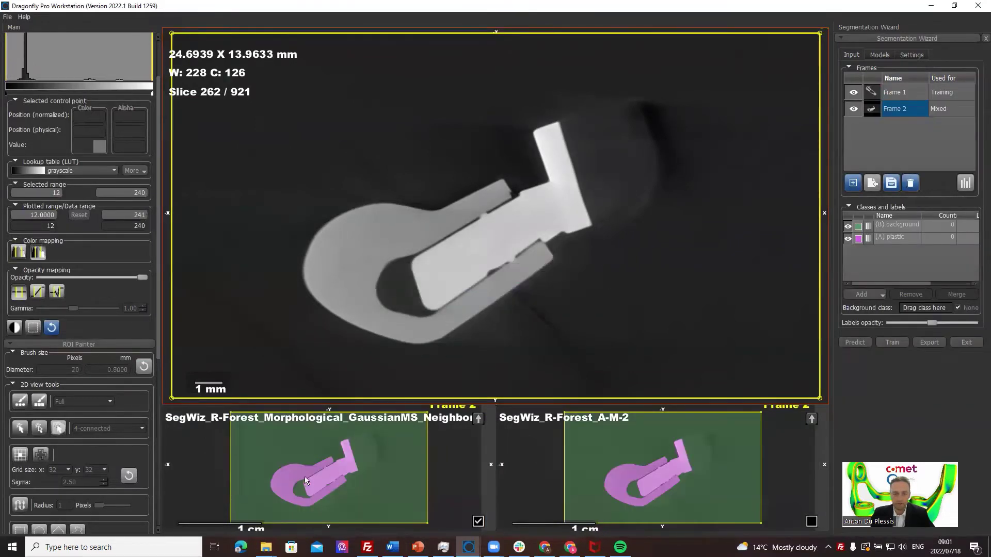
Fill Frame 2 with the A-M-2 model's predicted labels and inspect the edges of the inserted piece
click(811, 419)
right_drag(500, 265, 561, 218)
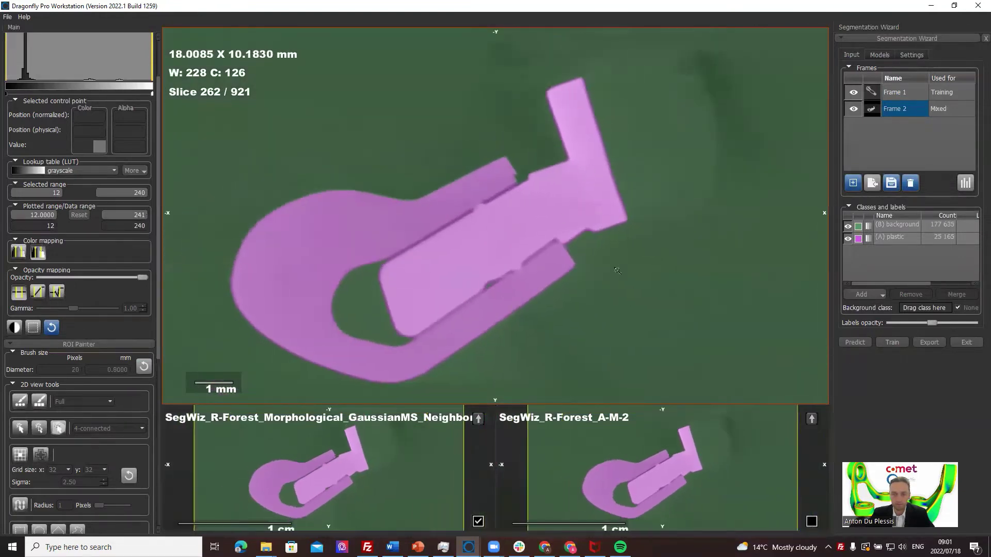
right_drag(615, 324, 544, 195)
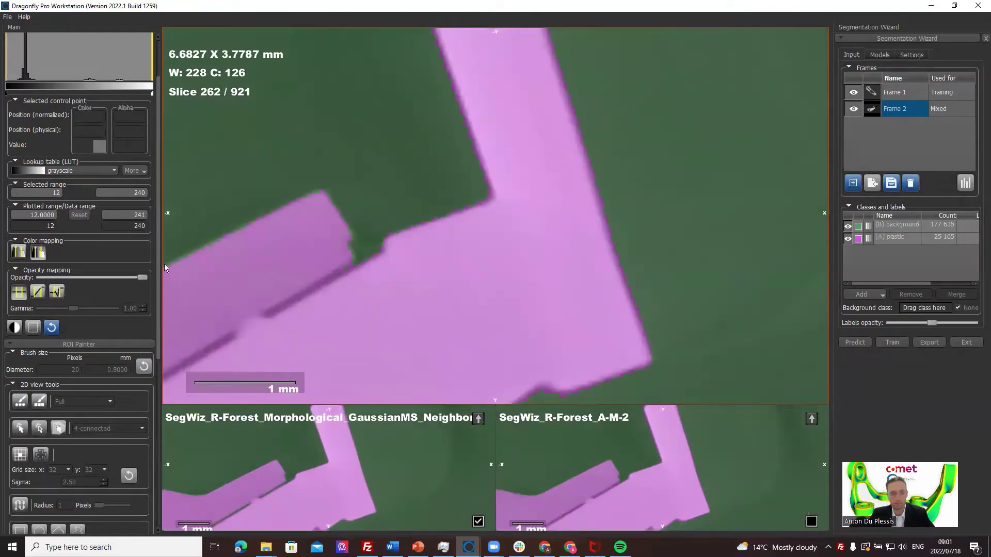
Relabel the narrow gap between the upper arm and the inserted piece as background with a 0.8 mm round brush in Local Otsu Lower mode
click(15, 399)
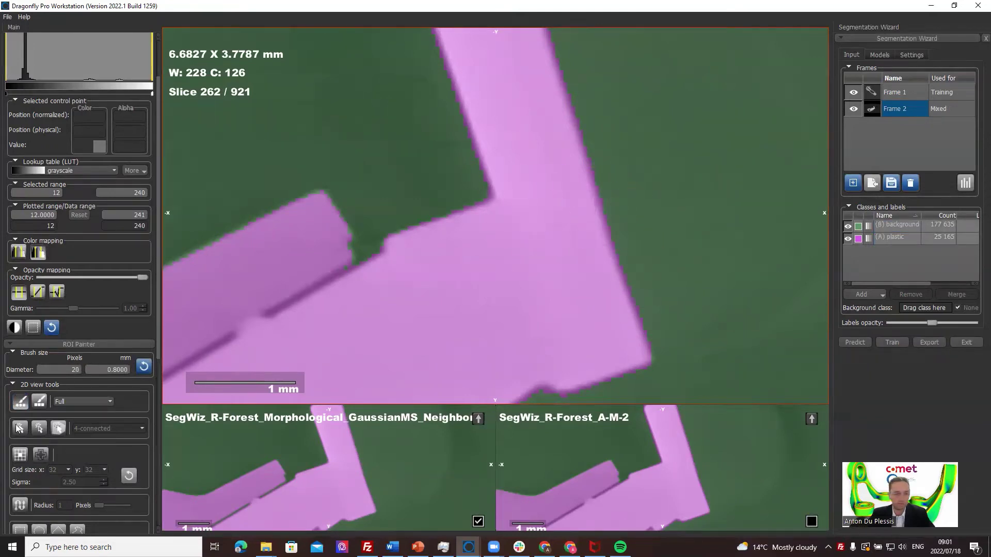
click(72, 402)
click(72, 424)
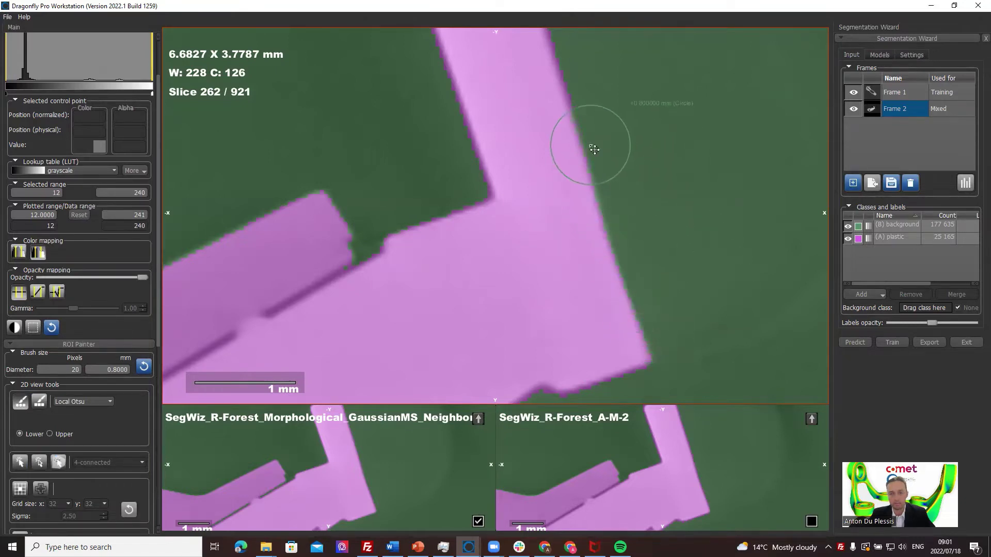
middle_drag(590, 148, 636, 330)
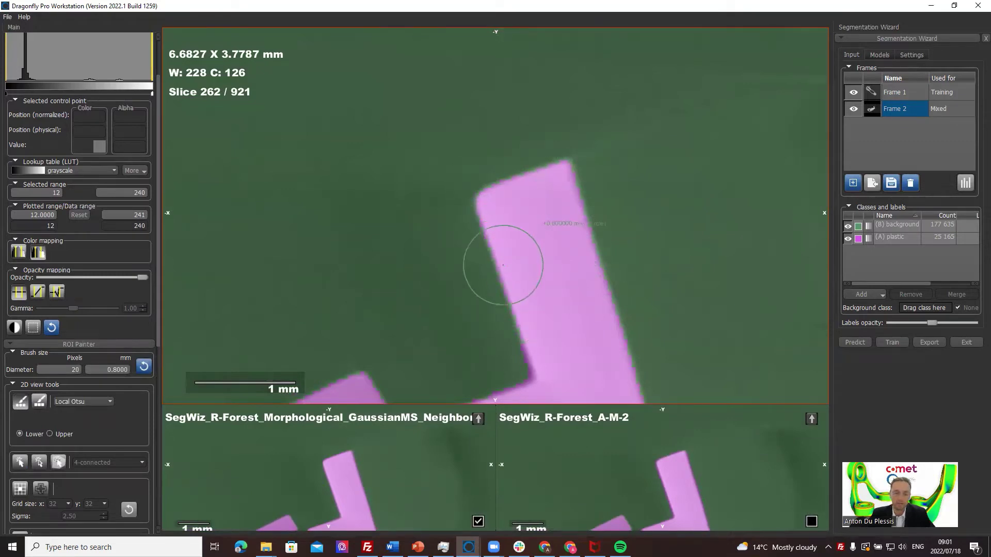
middle_drag(503, 264, 510, 103)
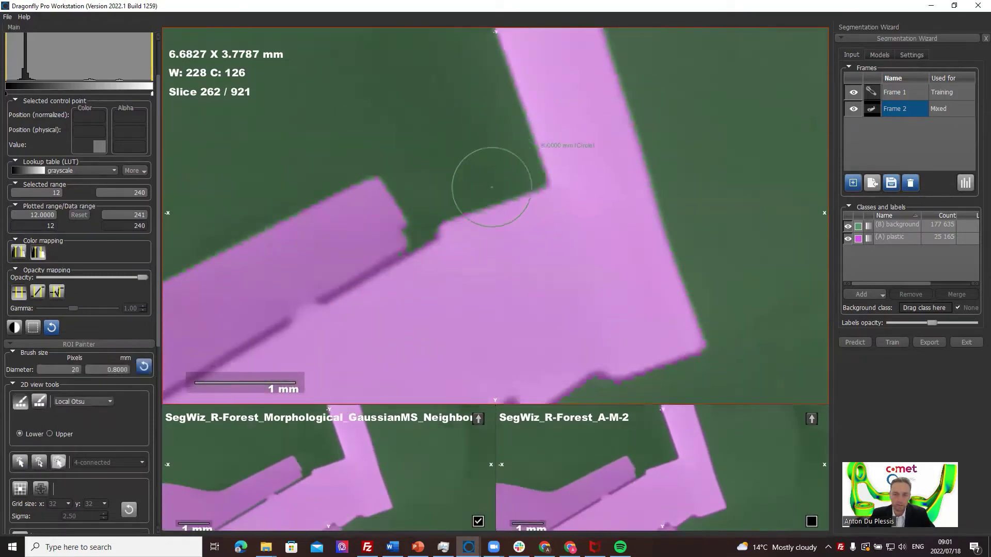
middle_drag(454, 199, 622, 159)
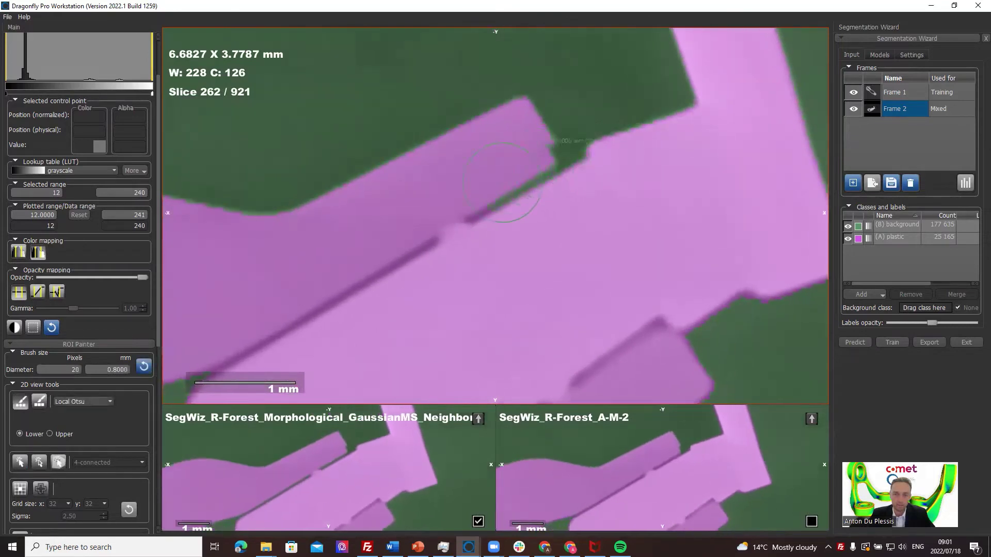
drag(525, 199, 521, 165)
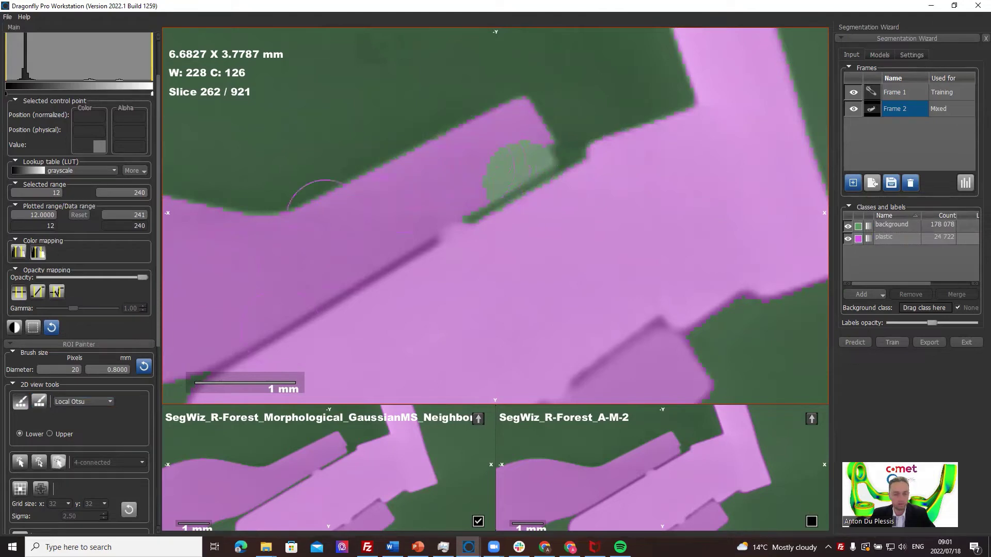
Restore the plastic label on the arm's tip beside the gap with the Local Otsu brush in Upper mode
click(522, 150)
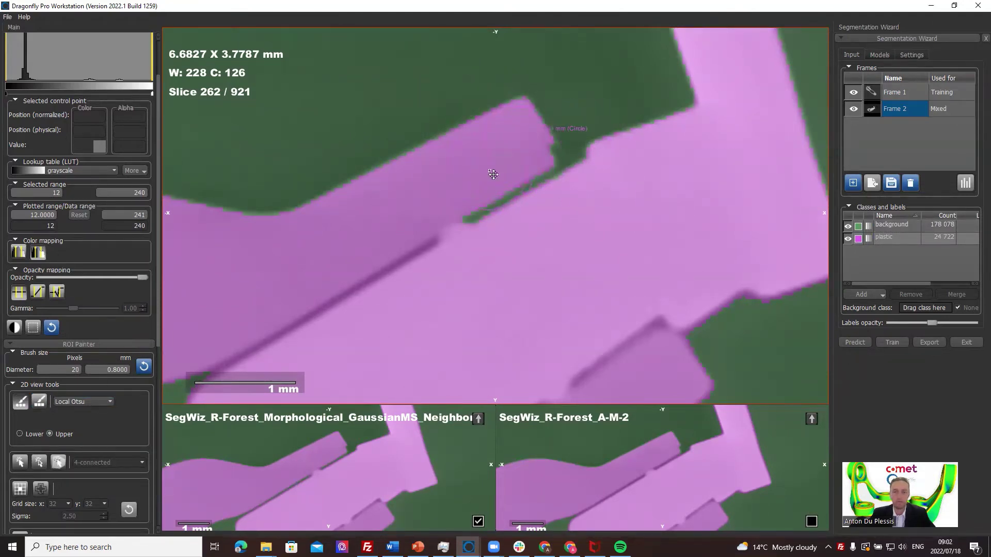
scroll(420, 144, up, 5)
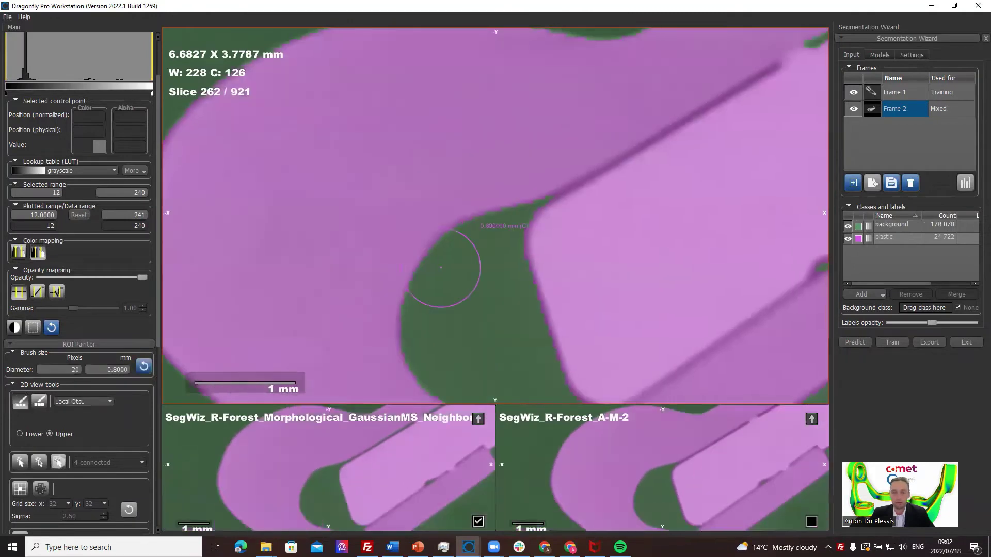
scroll(420, 266, down, 5)
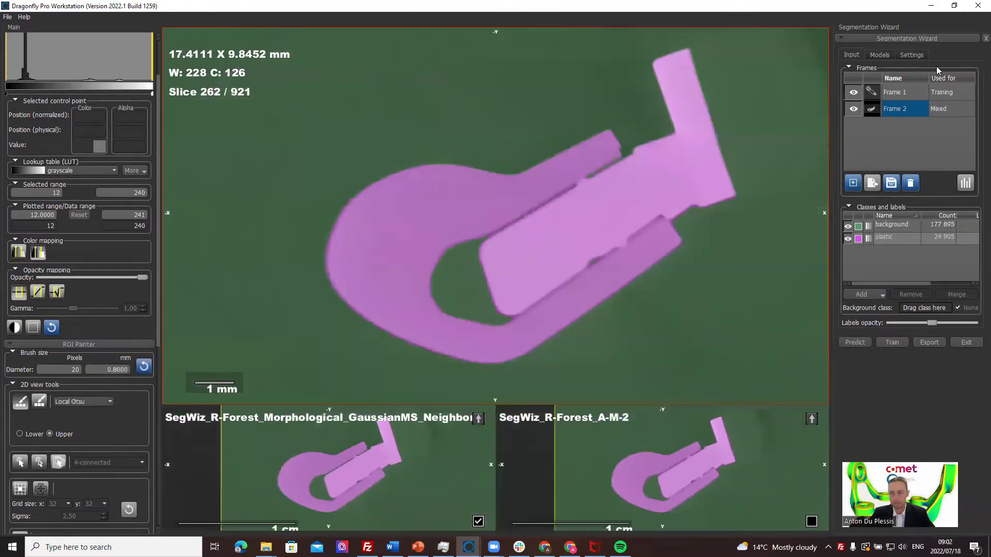
Set Frame 2 to be used for Training
click(969, 111)
click(969, 111)
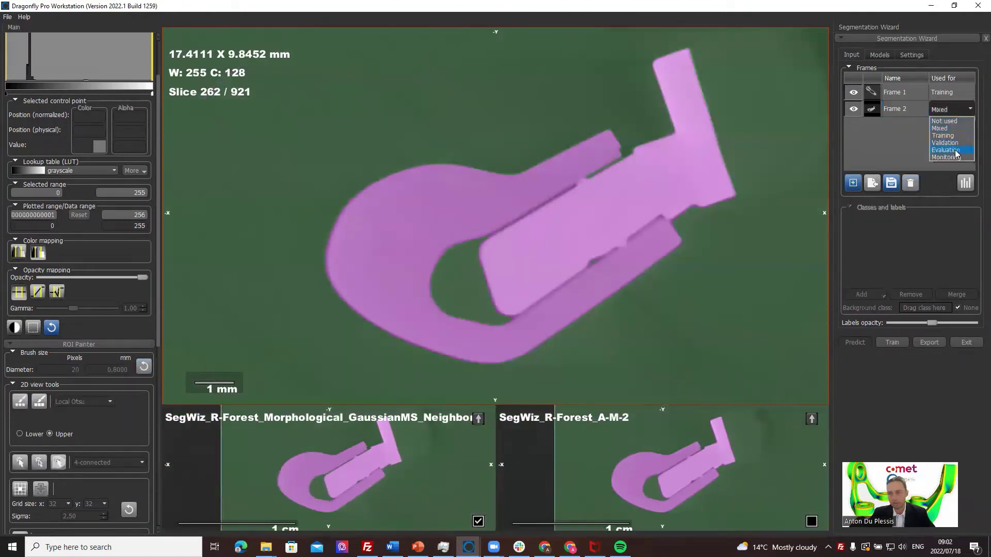
click(950, 136)
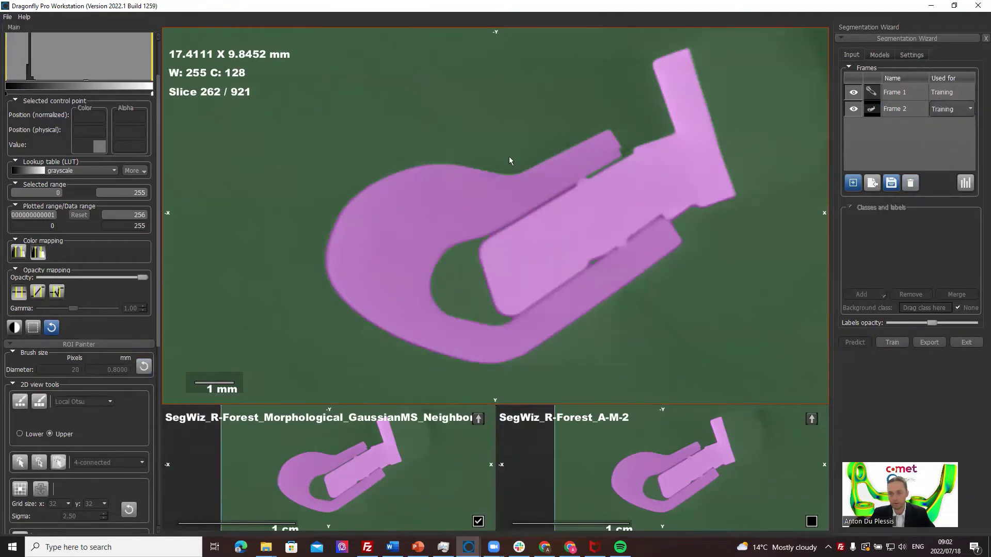
scroll(459, 181, down, 5)
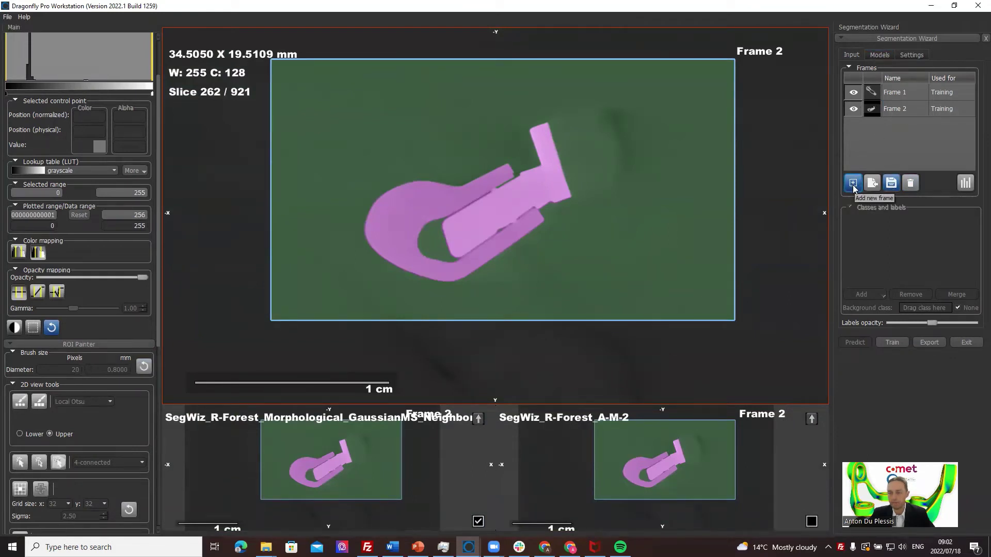
click(854, 184)
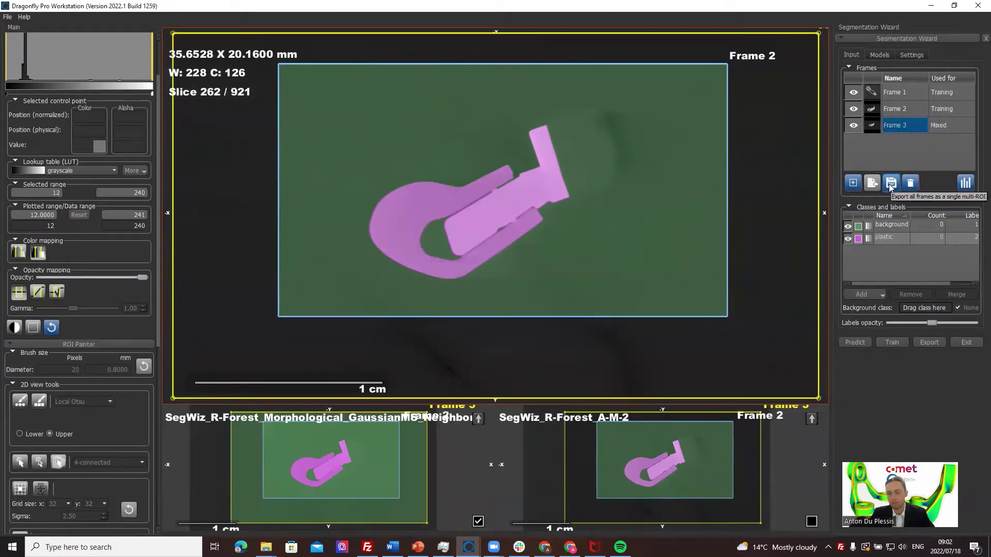
right_click(890, 126)
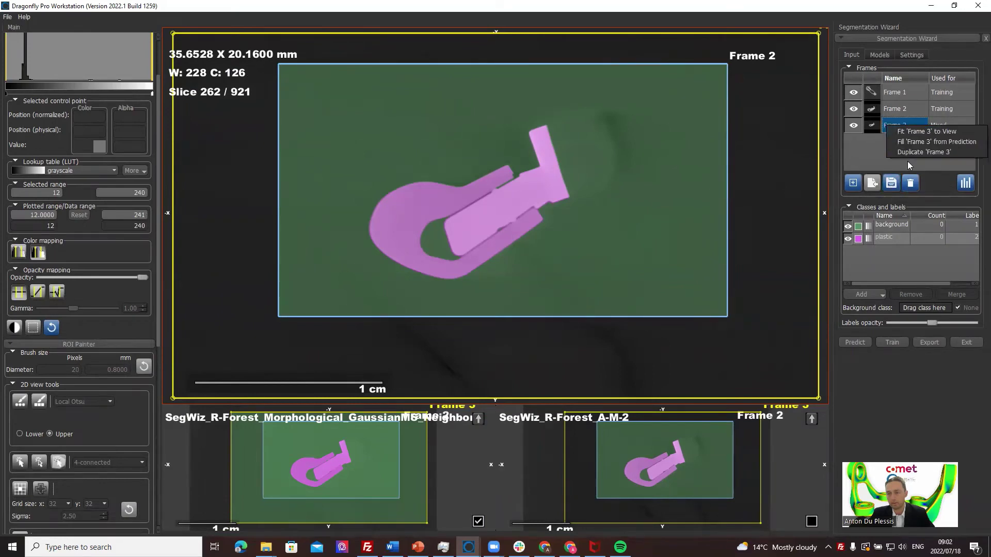
click(909, 141)
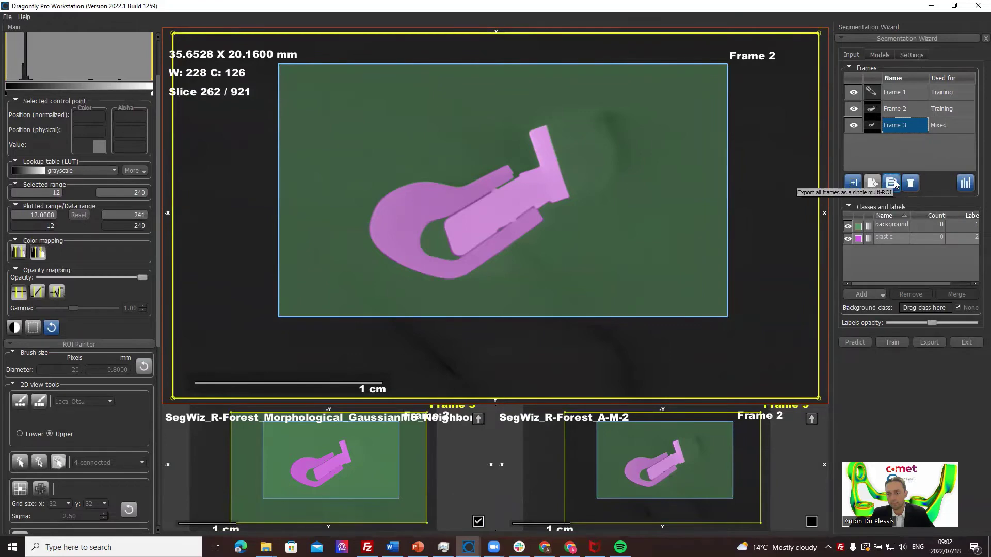
click(911, 183)
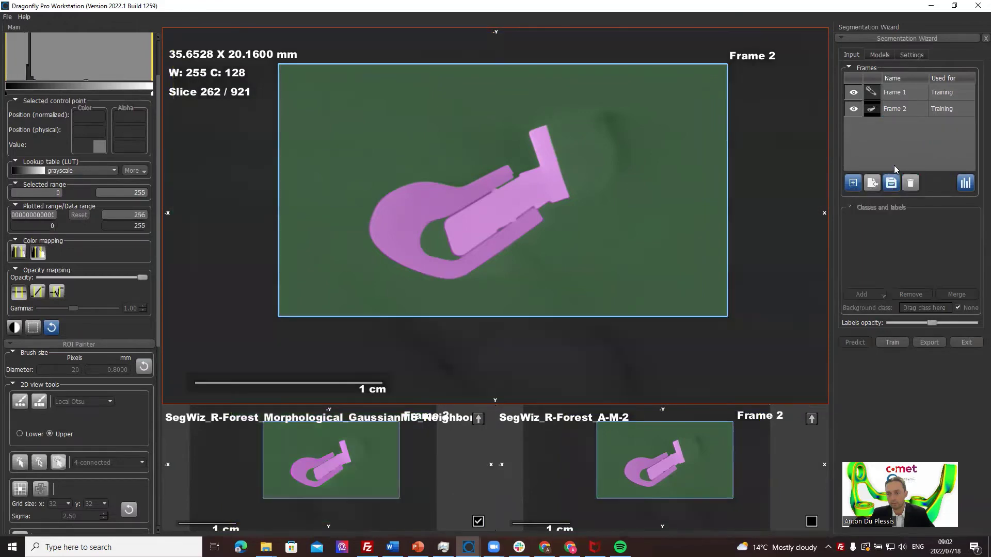
Add a third frame on slice 488, enclosing the rounded head section and the adjoining part of the body
scroll(482, 166, down, 20)
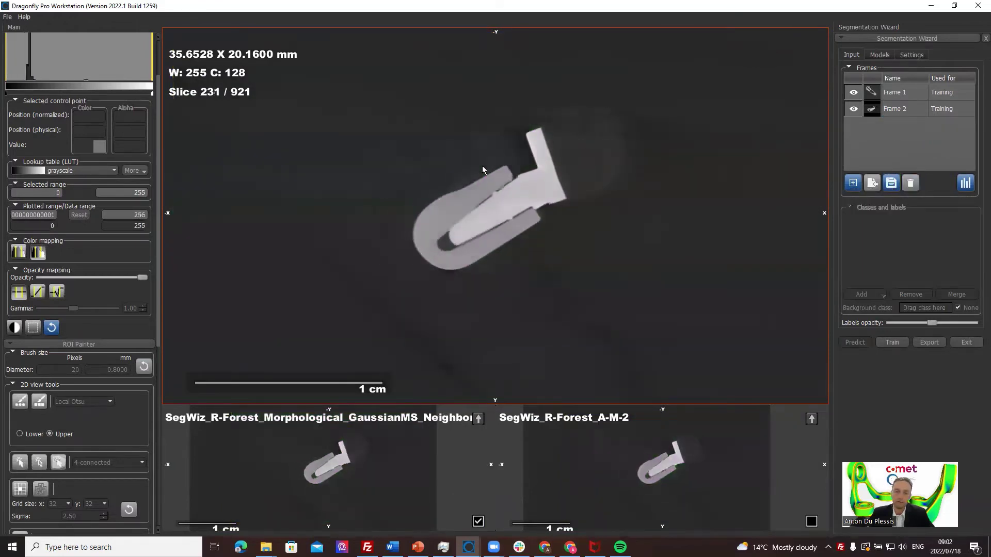
scroll(485, 175, down, 9)
scroll(485, 175, up, 20)
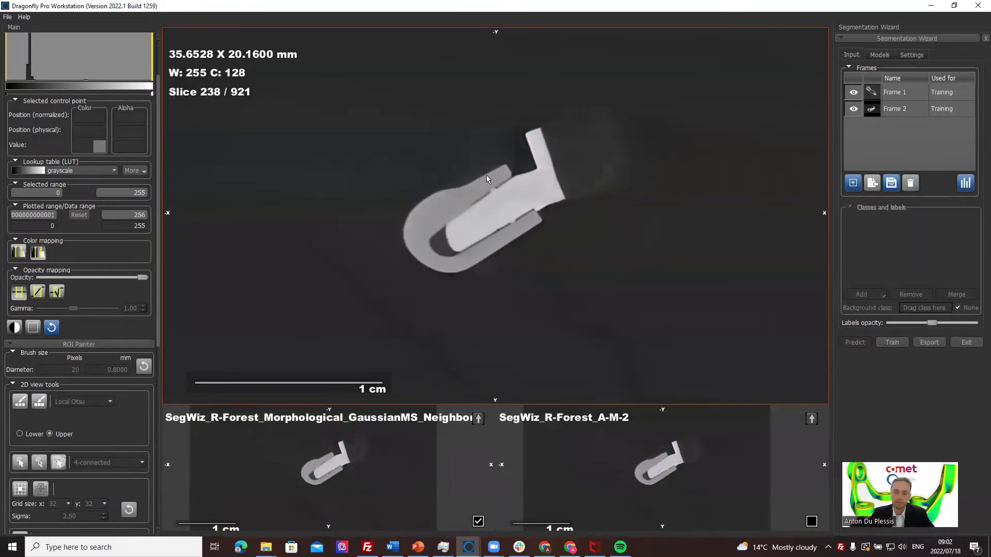
scroll(487, 177, up, 20)
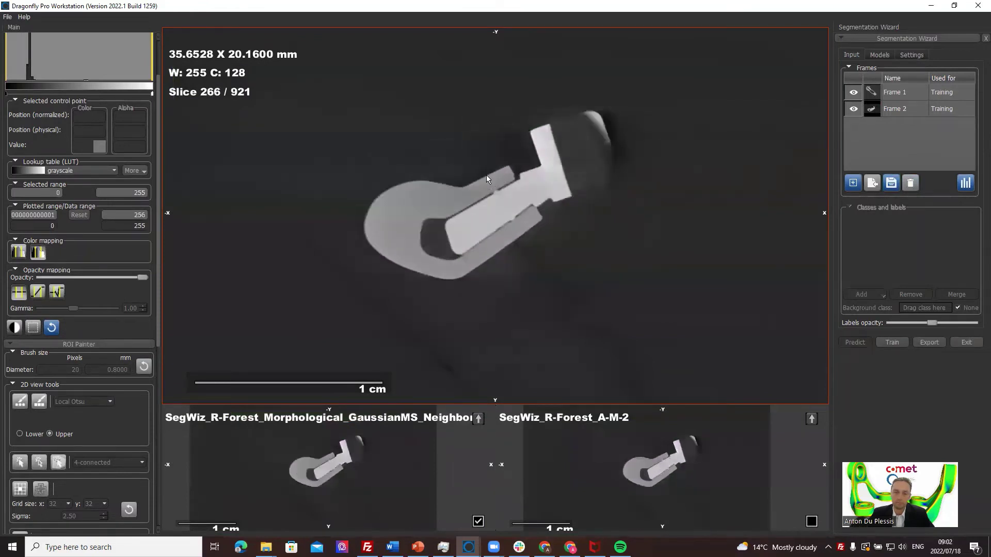
scroll(486, 179, up, 20)
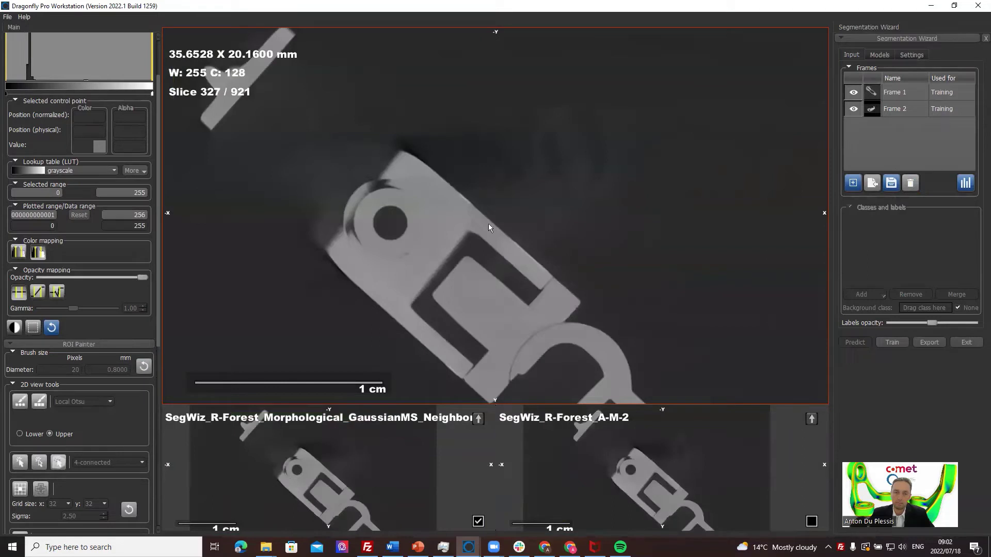
scroll(491, 173, up, 20)
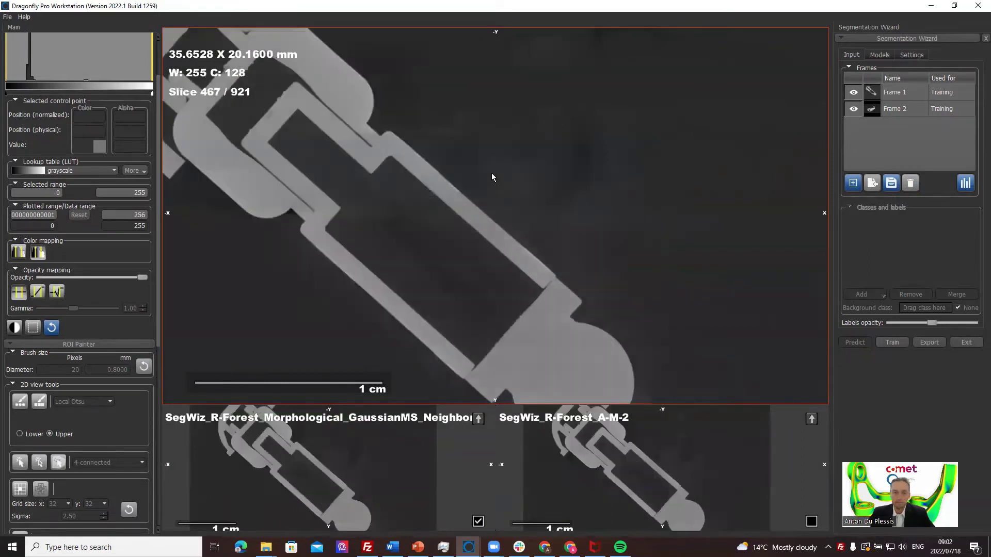
middle_drag(672, 273, 621, 306)
ctrl+scroll(530, 283, up, 2)
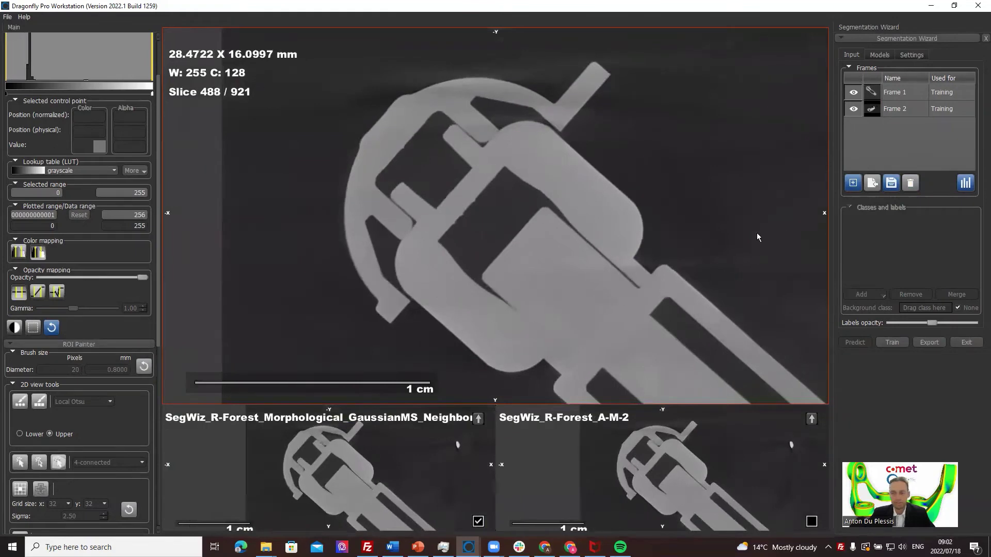
click(859, 187)
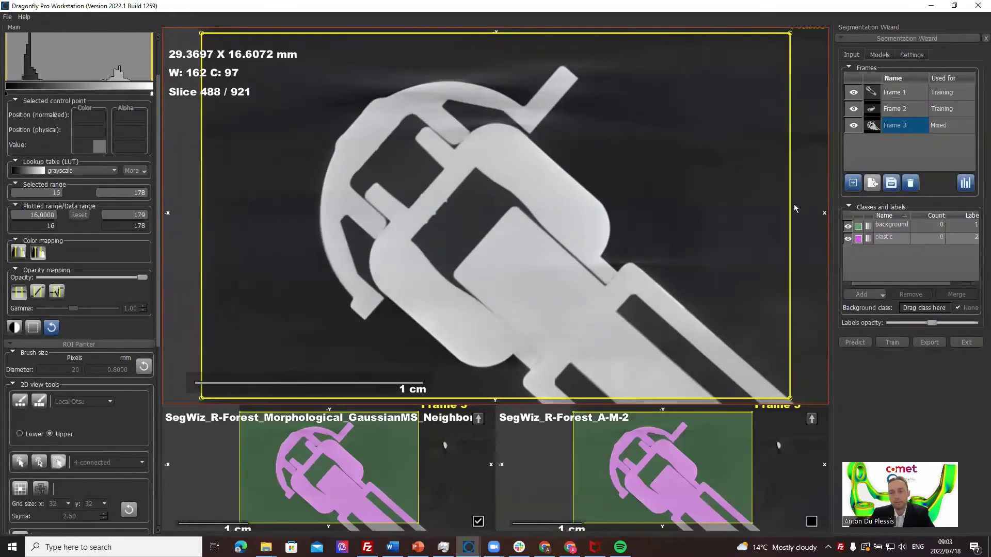
Set Frame 3 to be used for Monitoring
click(966, 129)
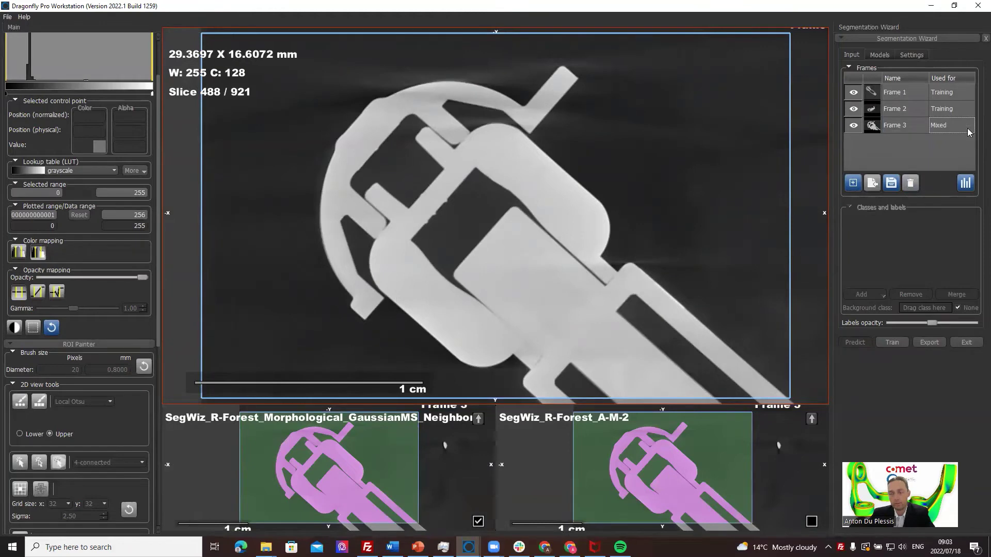
click(969, 131)
click(970, 129)
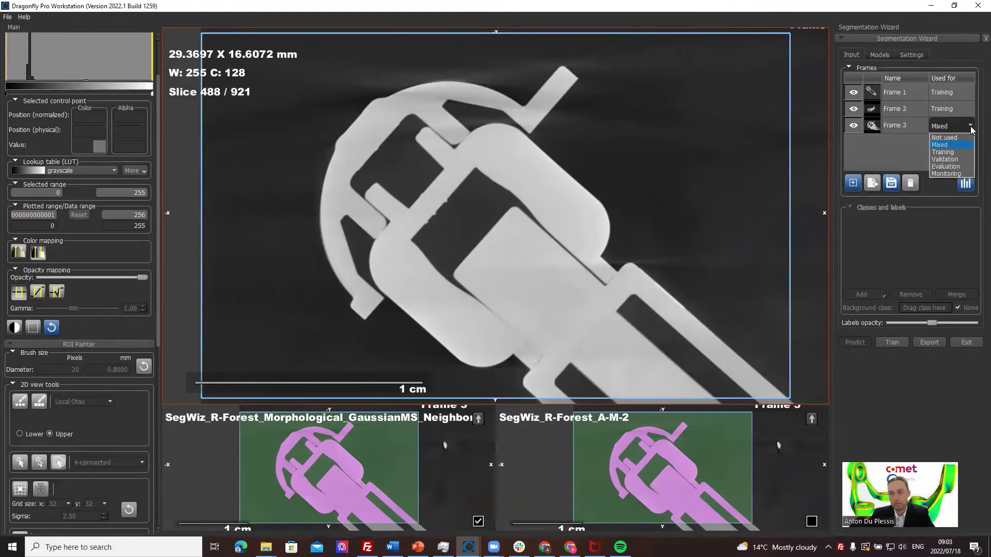
click(959, 174)
Exclude both random forest models and train only the SegWiz_U-Net_dl-3_ifc-64 model on the labelled frames
click(879, 55)
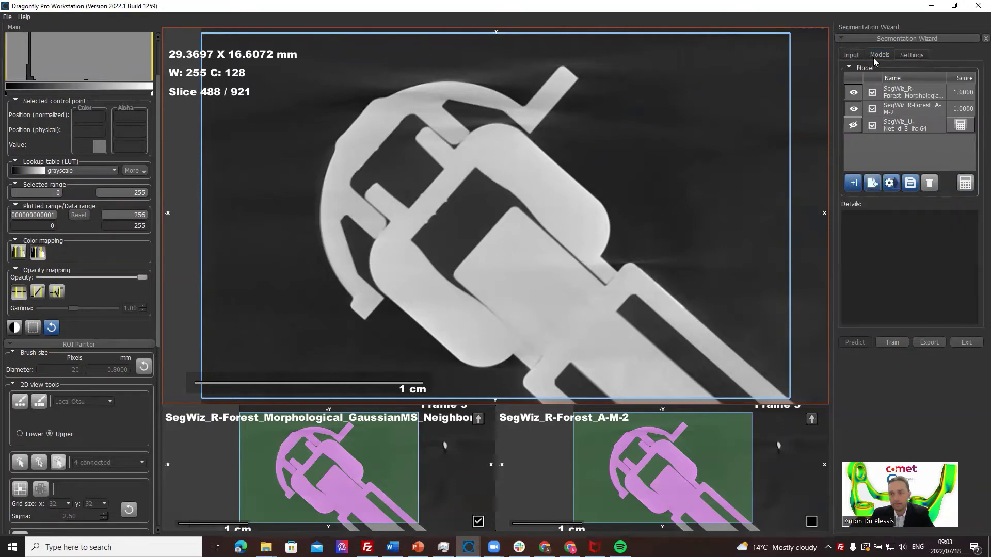
click(872, 92)
click(873, 110)
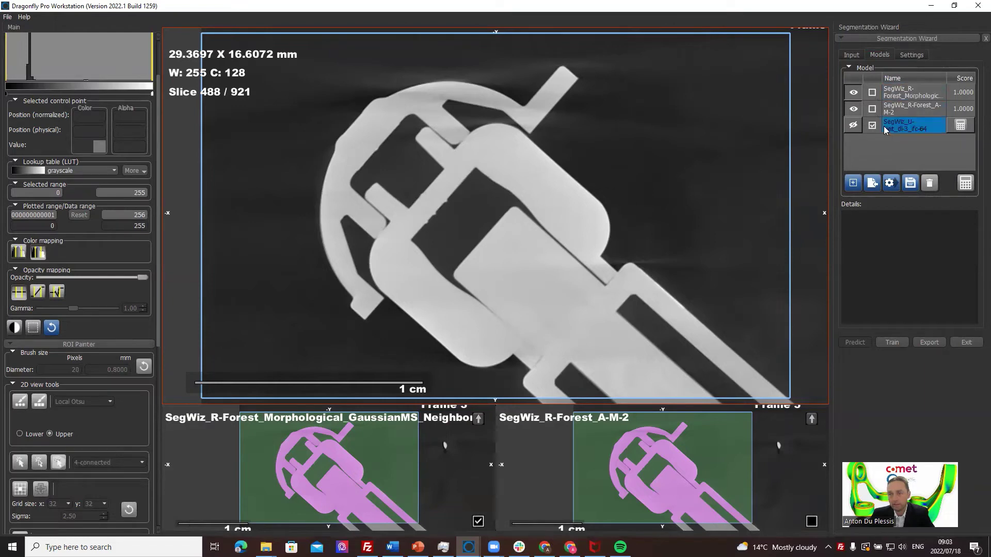
click(903, 128)
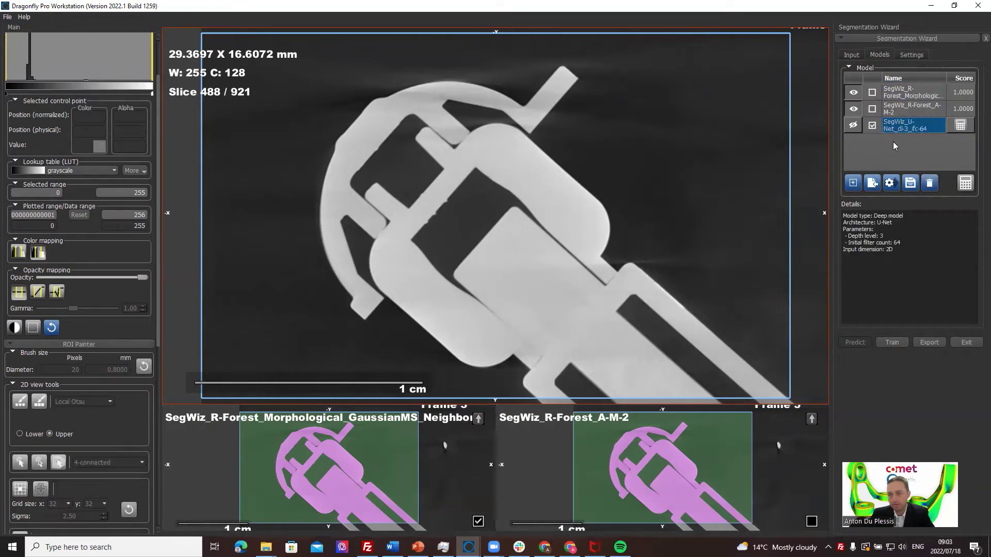
click(858, 59)
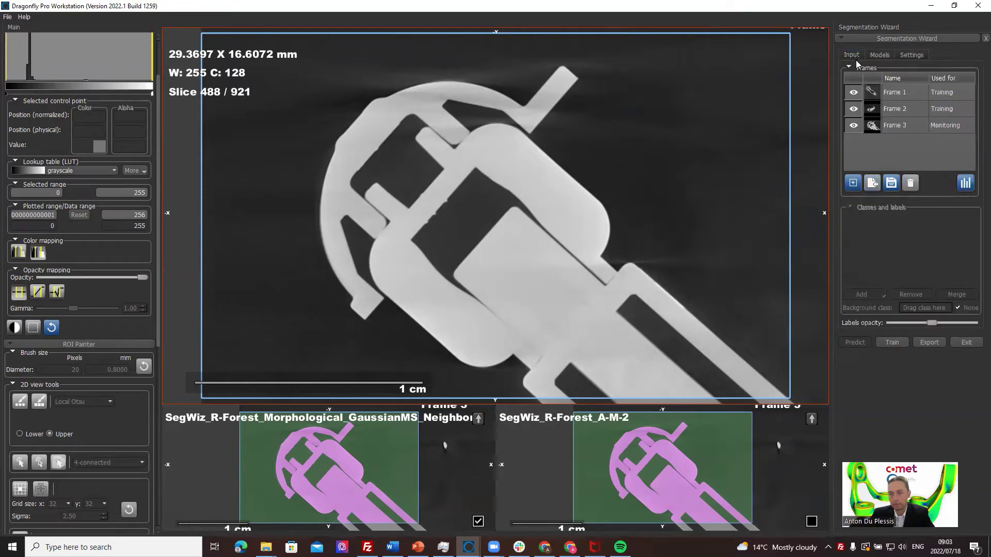
click(892, 342)
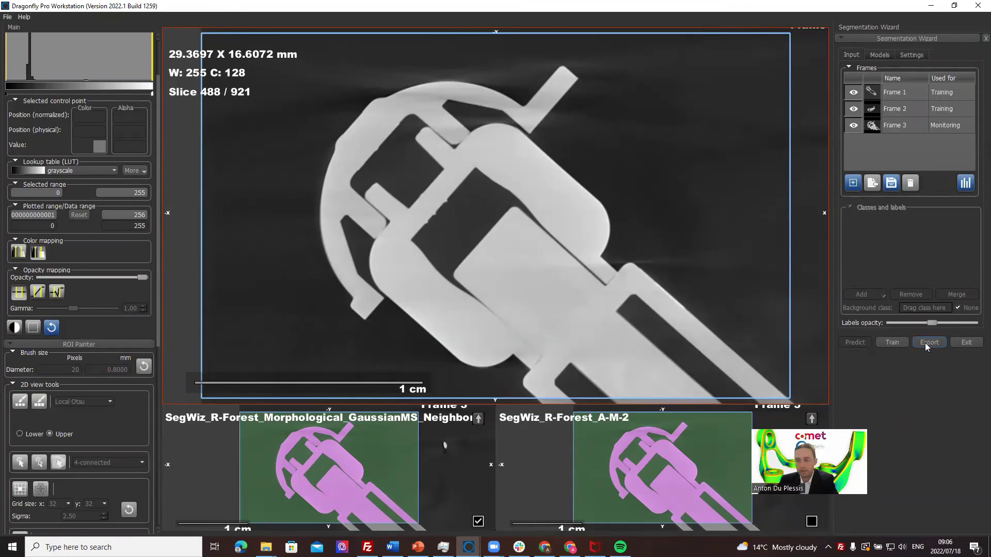
Exit the Segmentation Wizard, publishing only the SegWiz_U-Net_dl-3_ifc-64 model under its default name
click(967, 343)
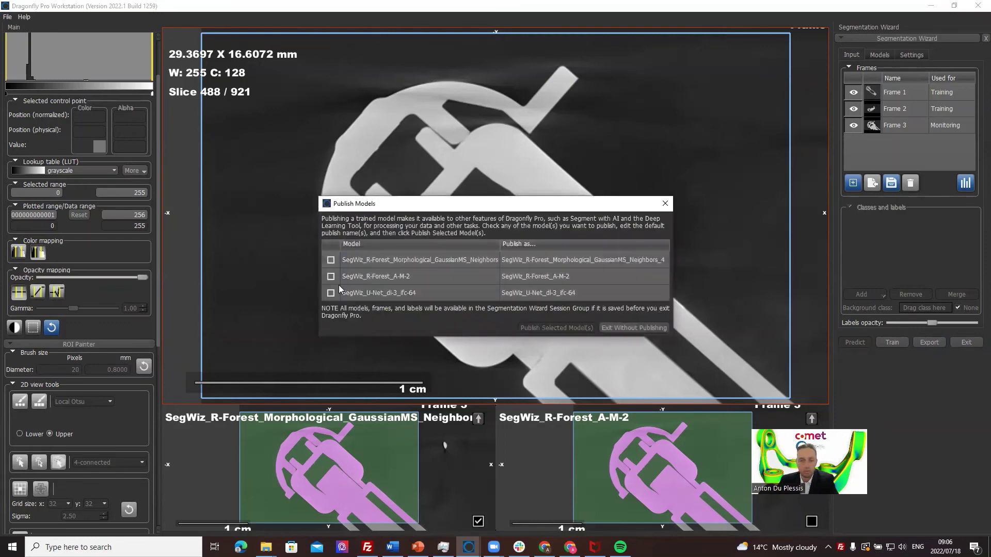
click(331, 293)
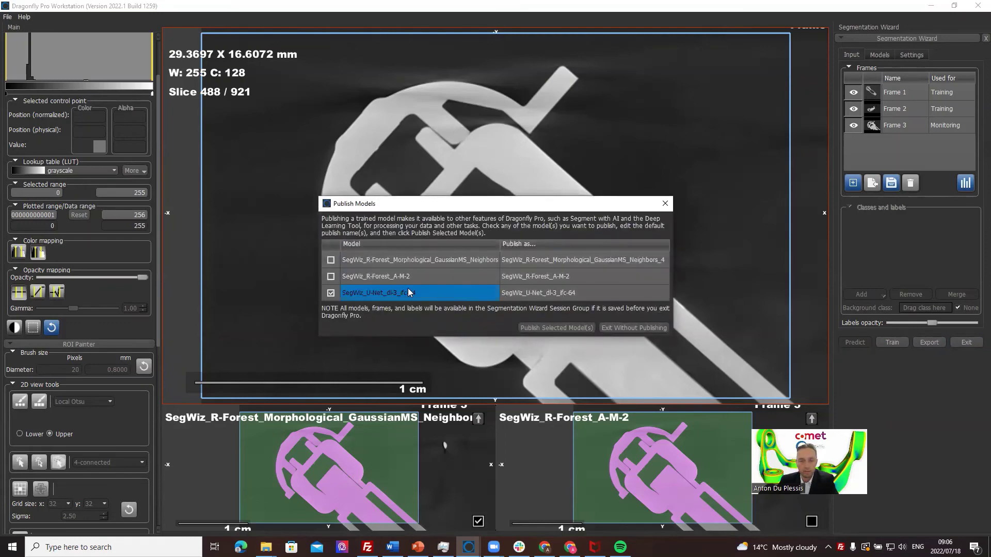
click(552, 329)
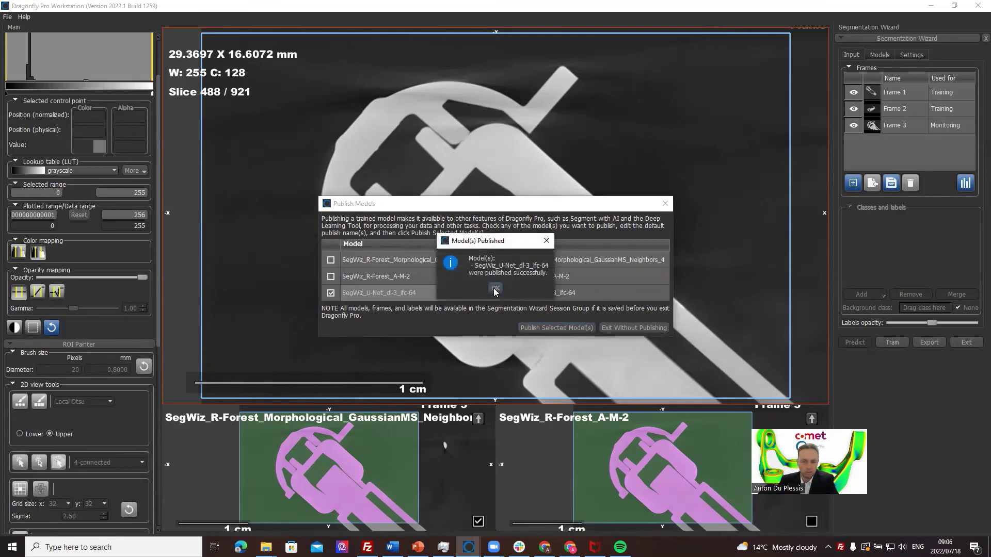
drag(502, 246, 599, 180)
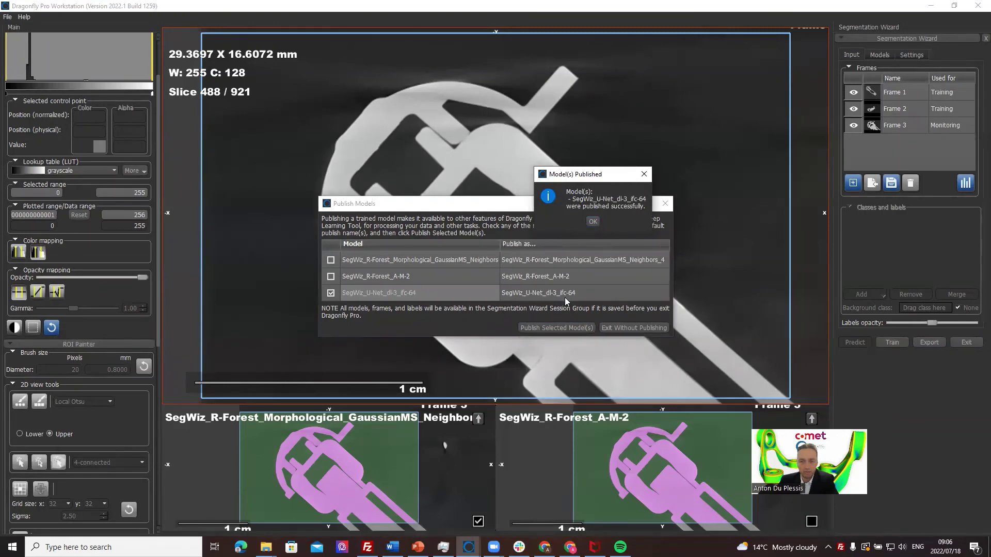
click(592, 222)
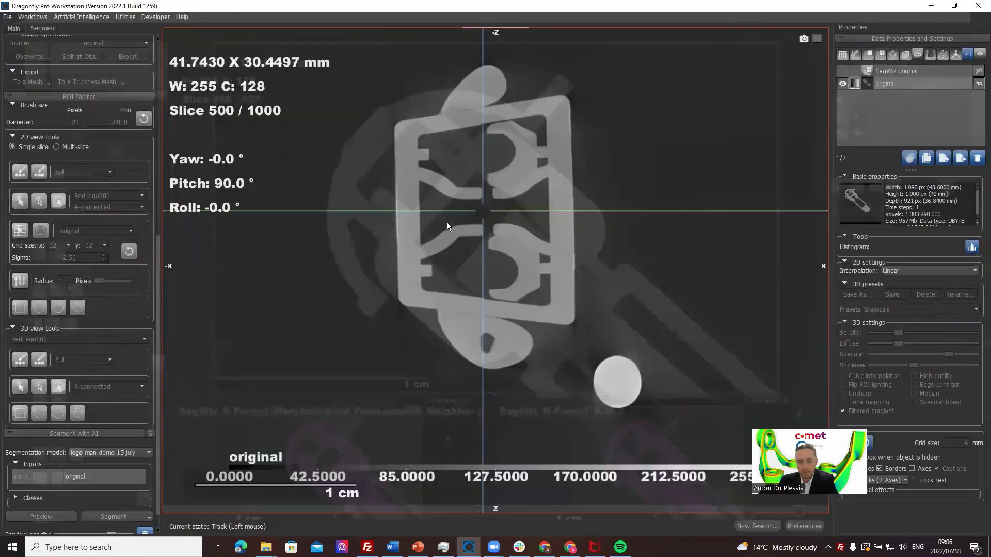
Preview the segmentation of the original dataset on slice 500 using the SegWiz_U-Net_dl-3_ifc-64 model
click(910, 88)
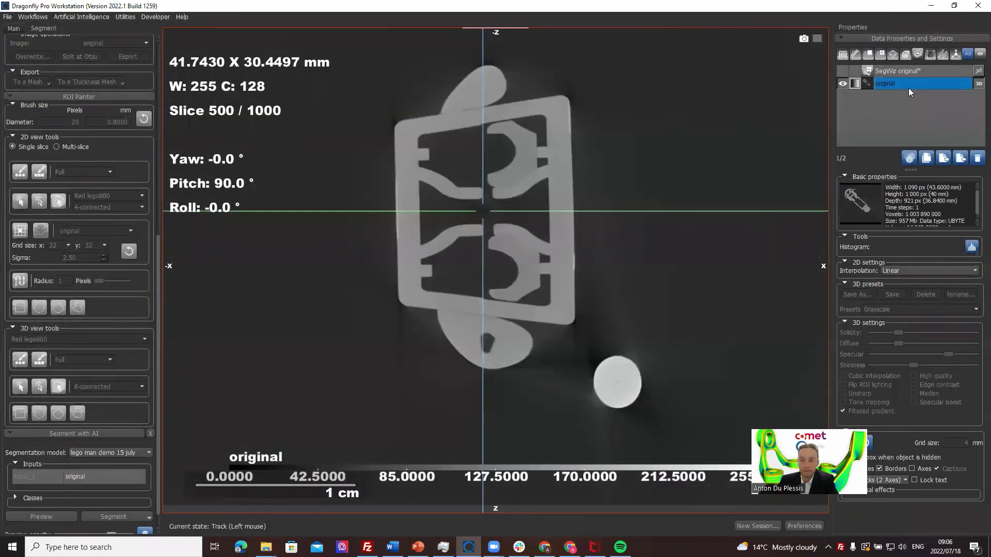
scroll(85, 430, up, 3)
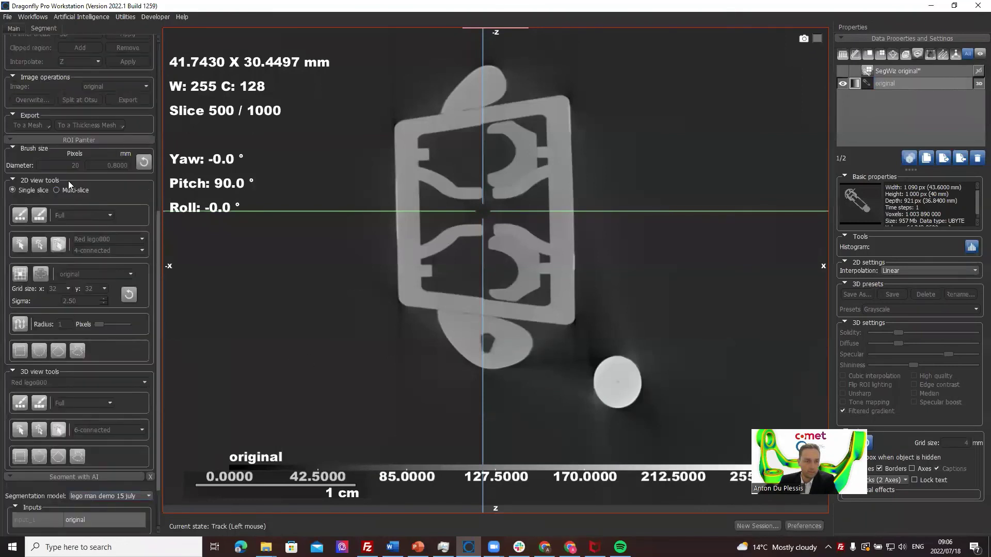
scroll(62, 265, down, 3)
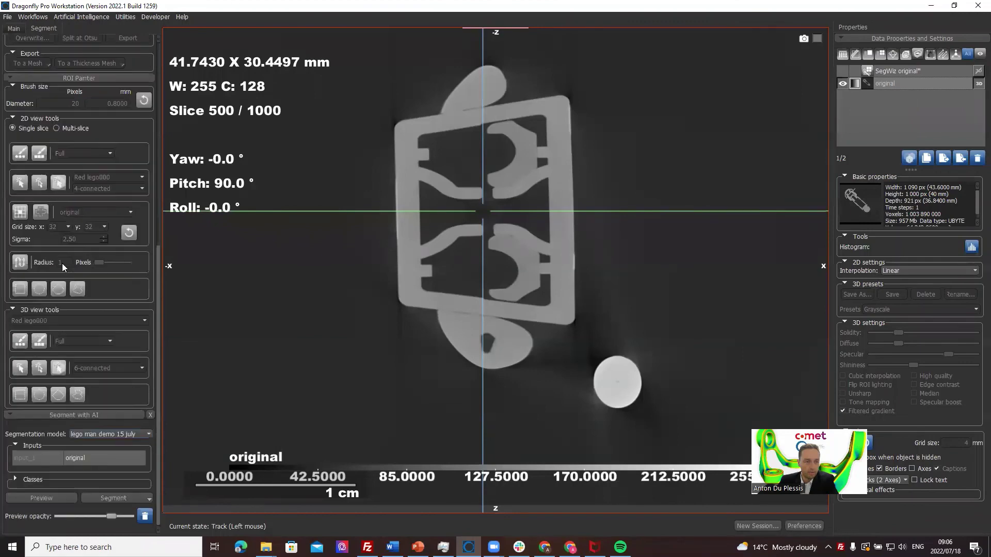
click(118, 434)
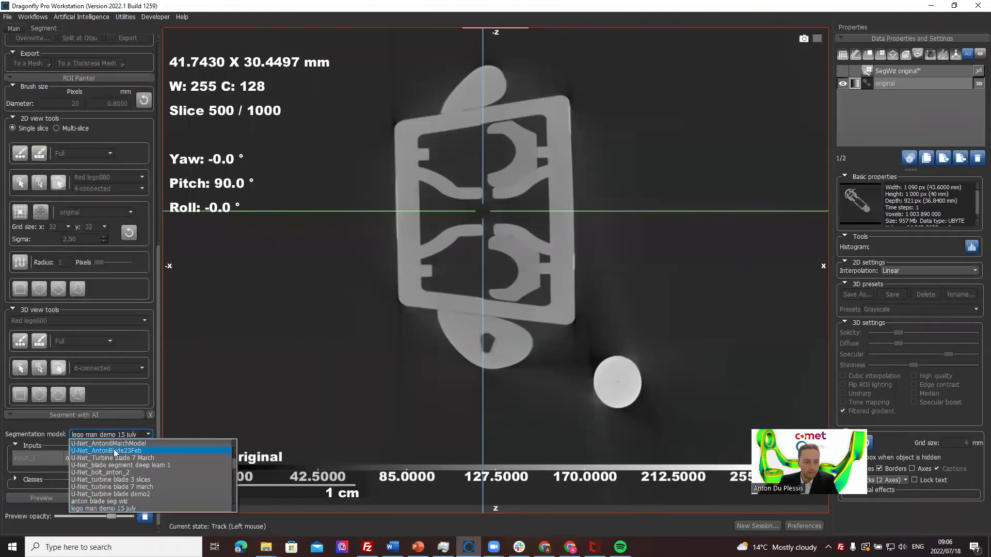
scroll(114, 449, up, 4)
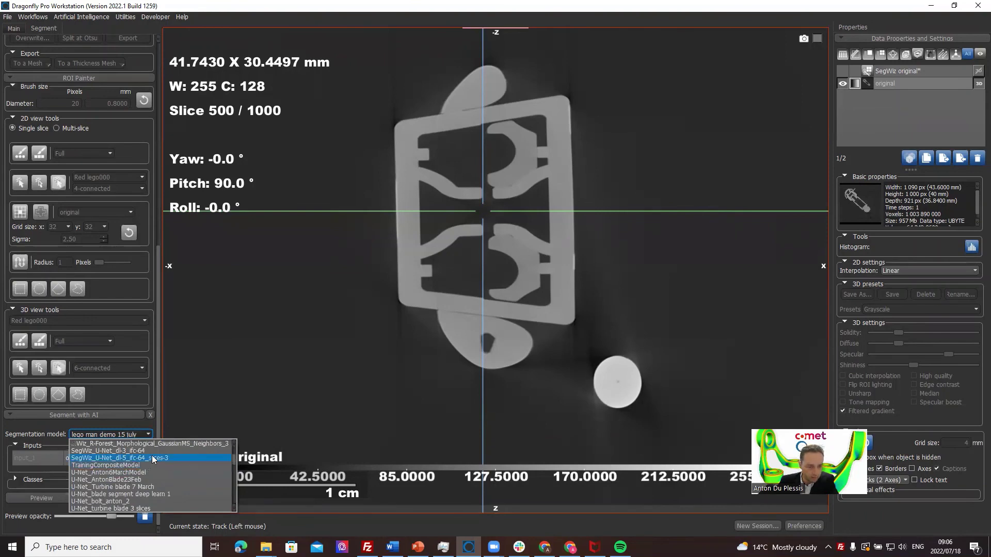
scroll(169, 459, up, 2)
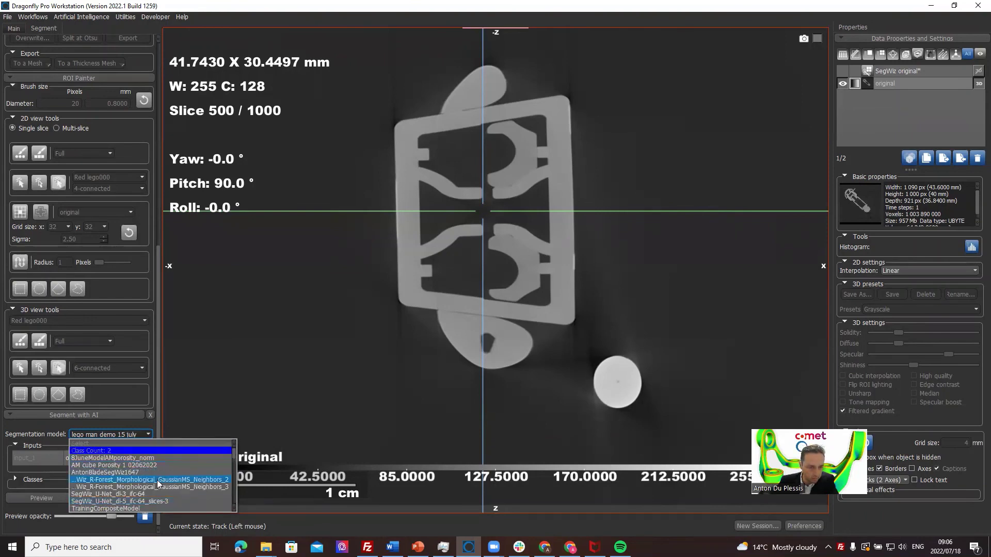
scroll(170, 502, down, 6)
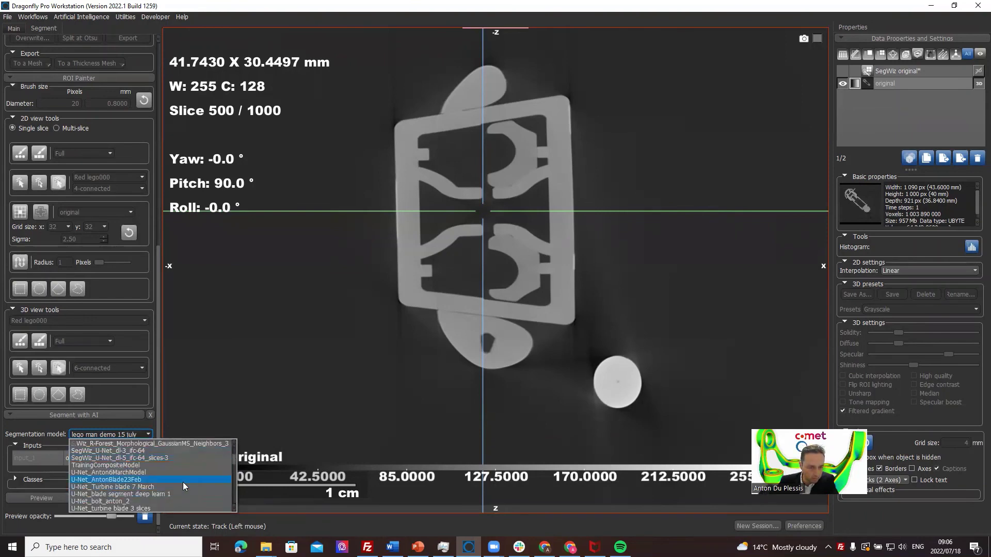
scroll(175, 480, up, 2)
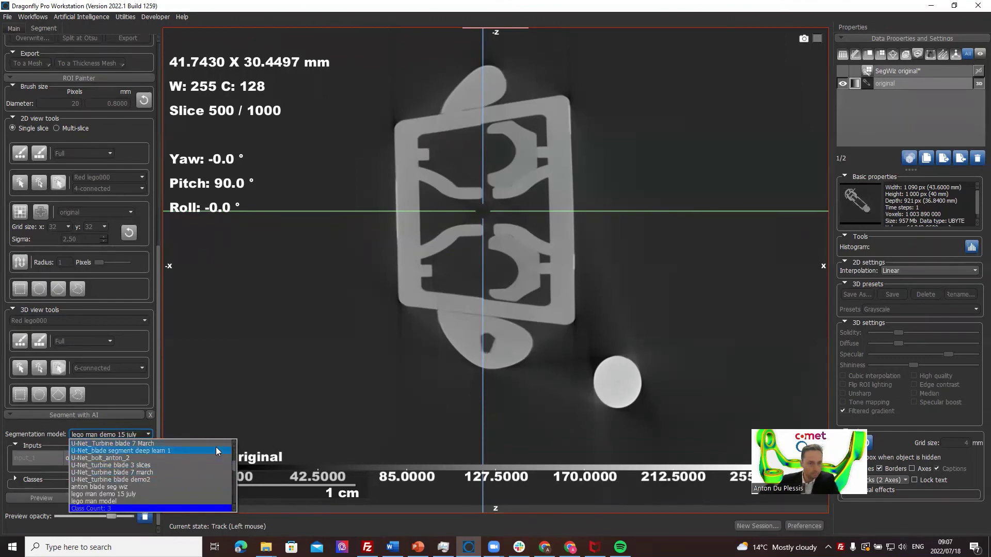
scroll(216, 469, up, 2)
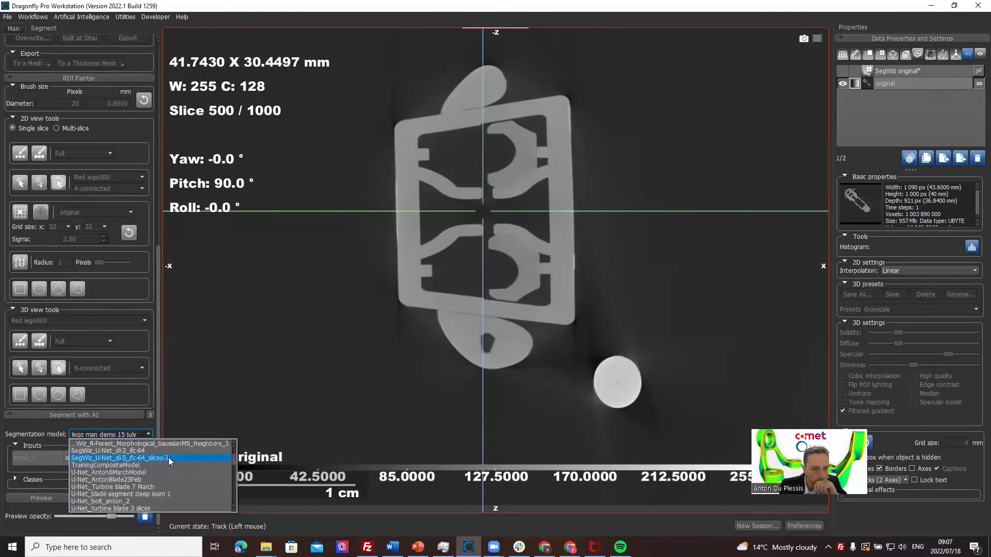
click(134, 451)
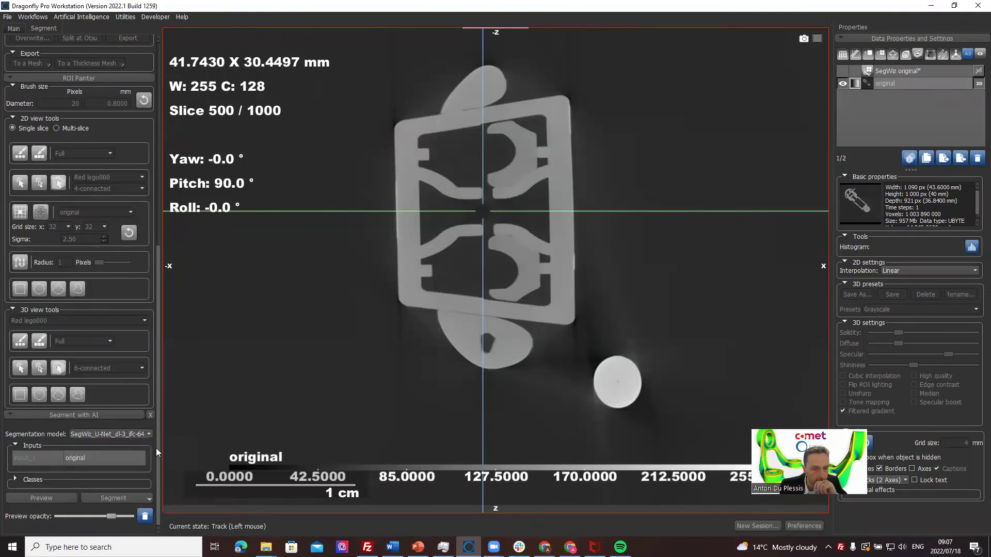
click(124, 493)
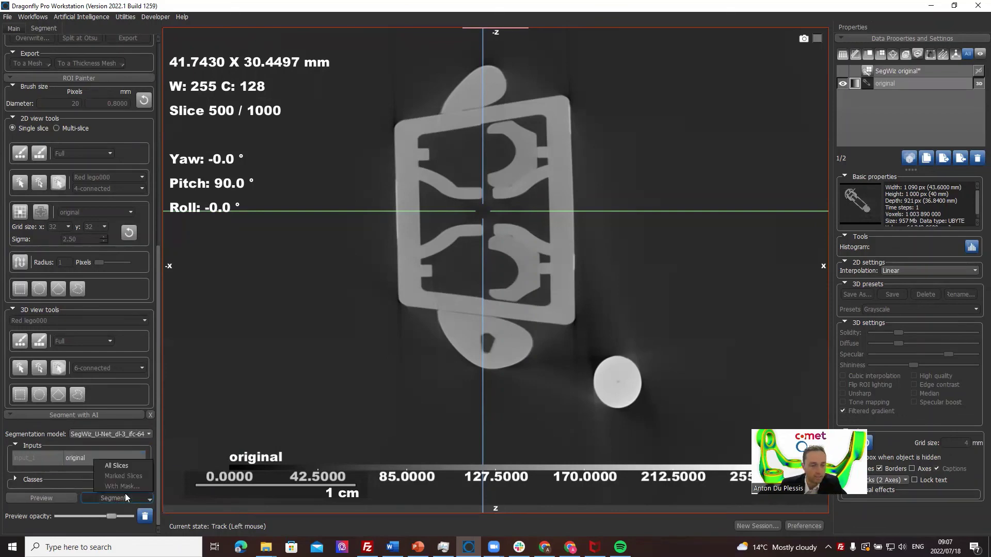
click(128, 464)
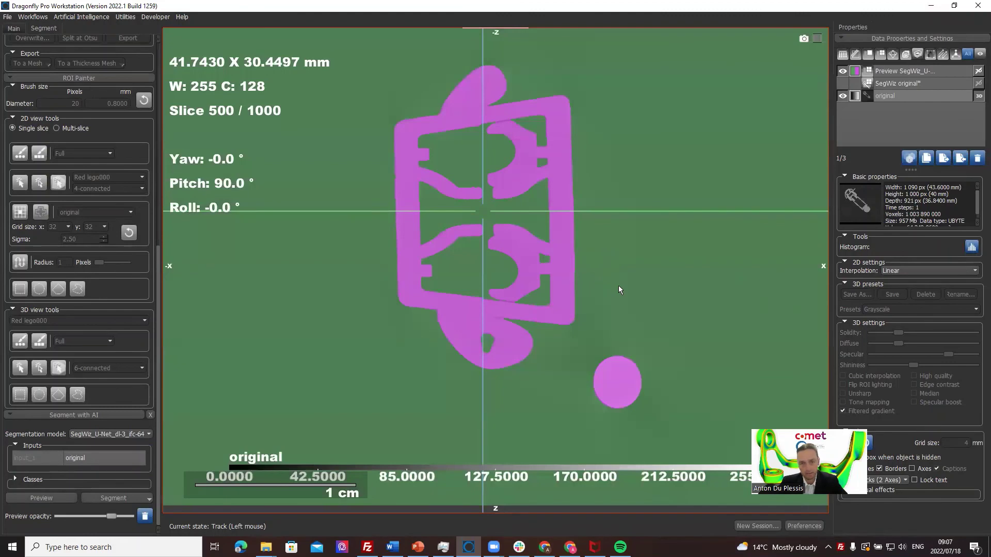
Select the segmentation preview and inspect the operations offered for its plastic class, such as Extract Class as a ROI, without applying any
click(921, 70)
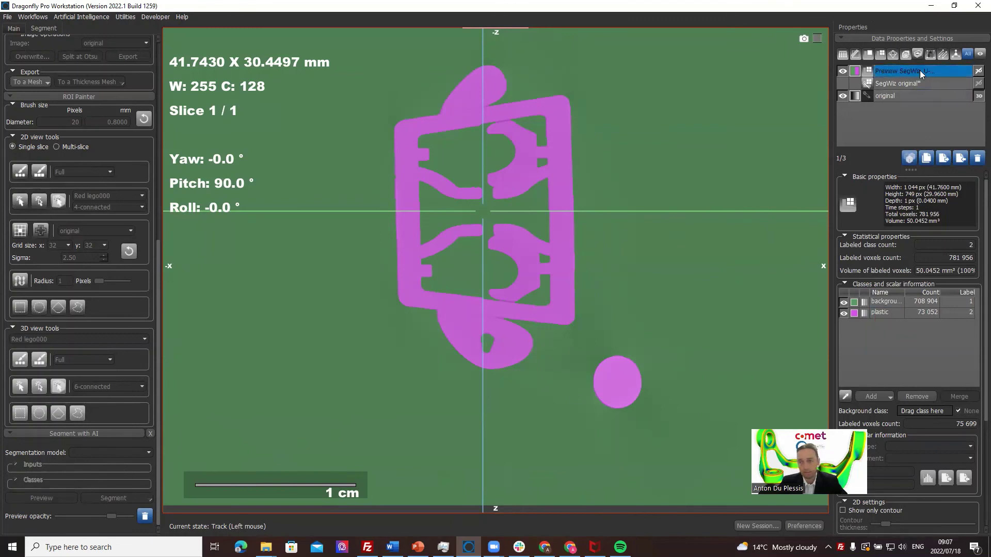
click(889, 314)
right_click(889, 314)
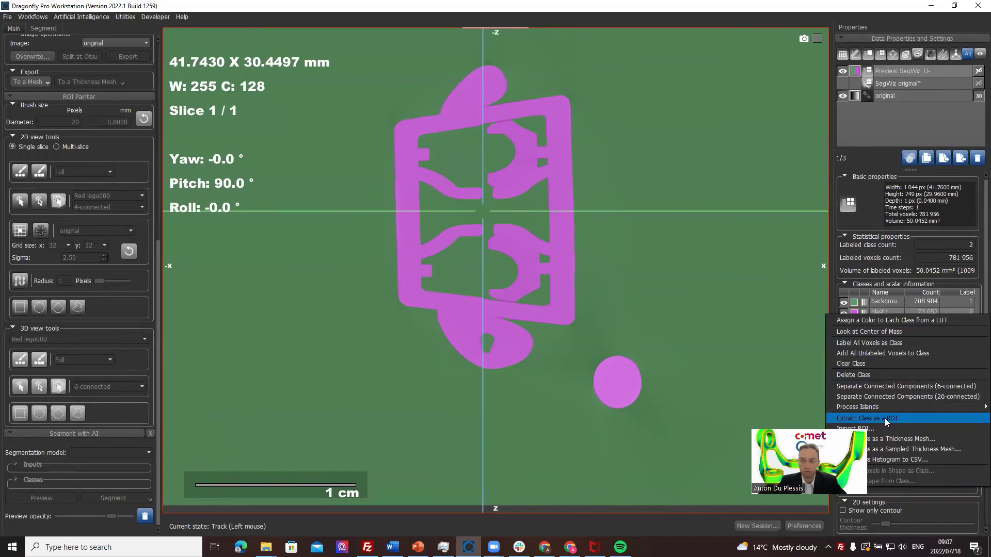
click(665, 160)
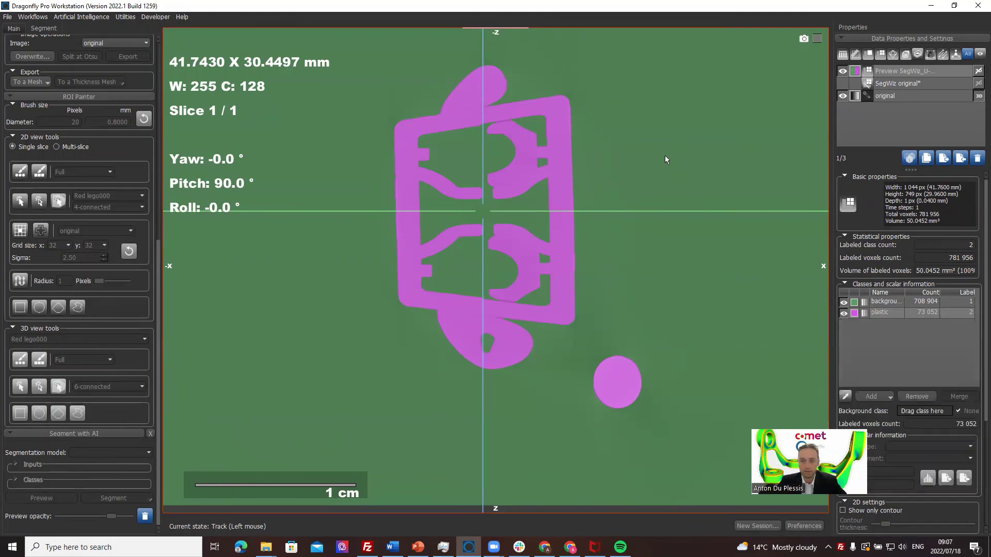